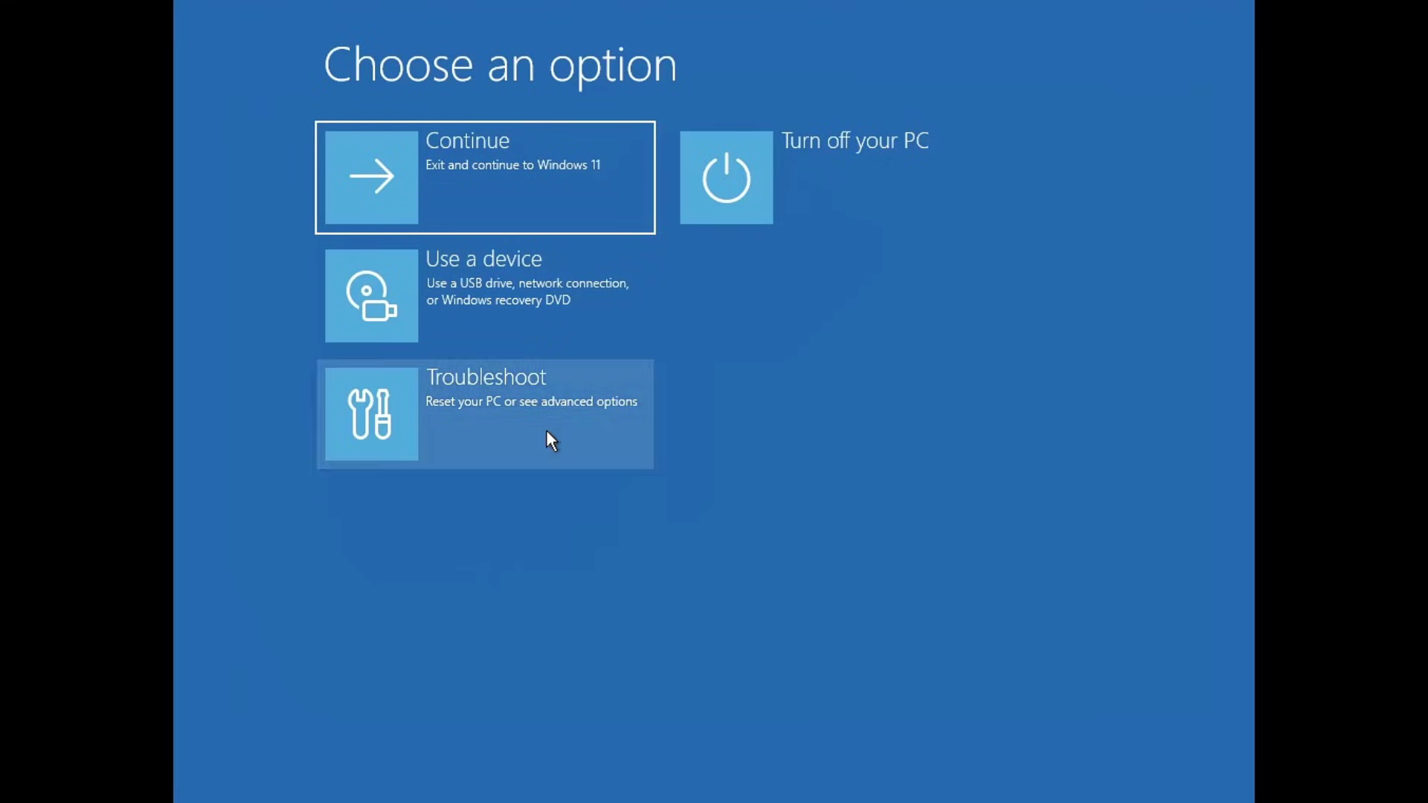
# Open Command Prompt via Troubleshoot > Advanced options in the recovery environment
pyautogui.click(545, 432)
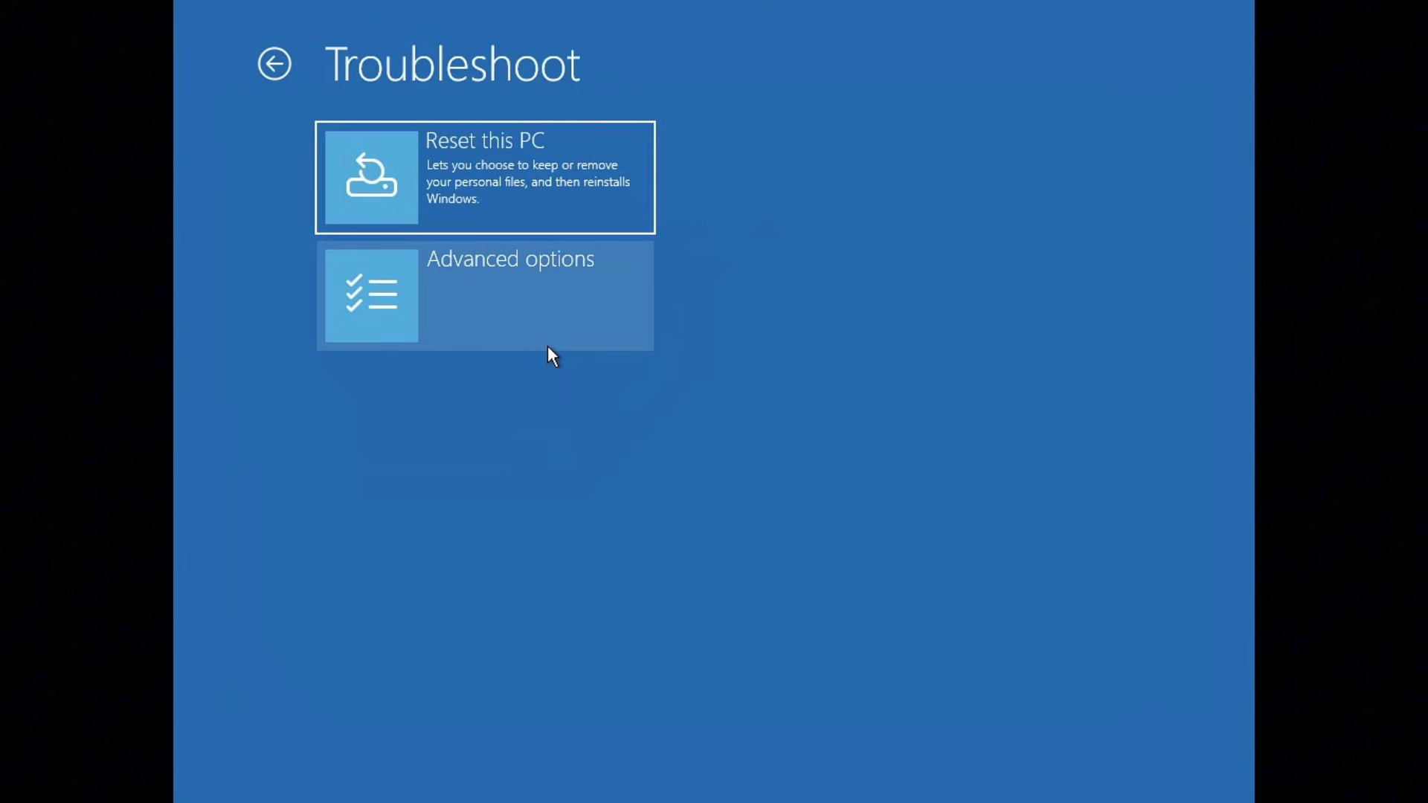
pyautogui.click(506, 295)
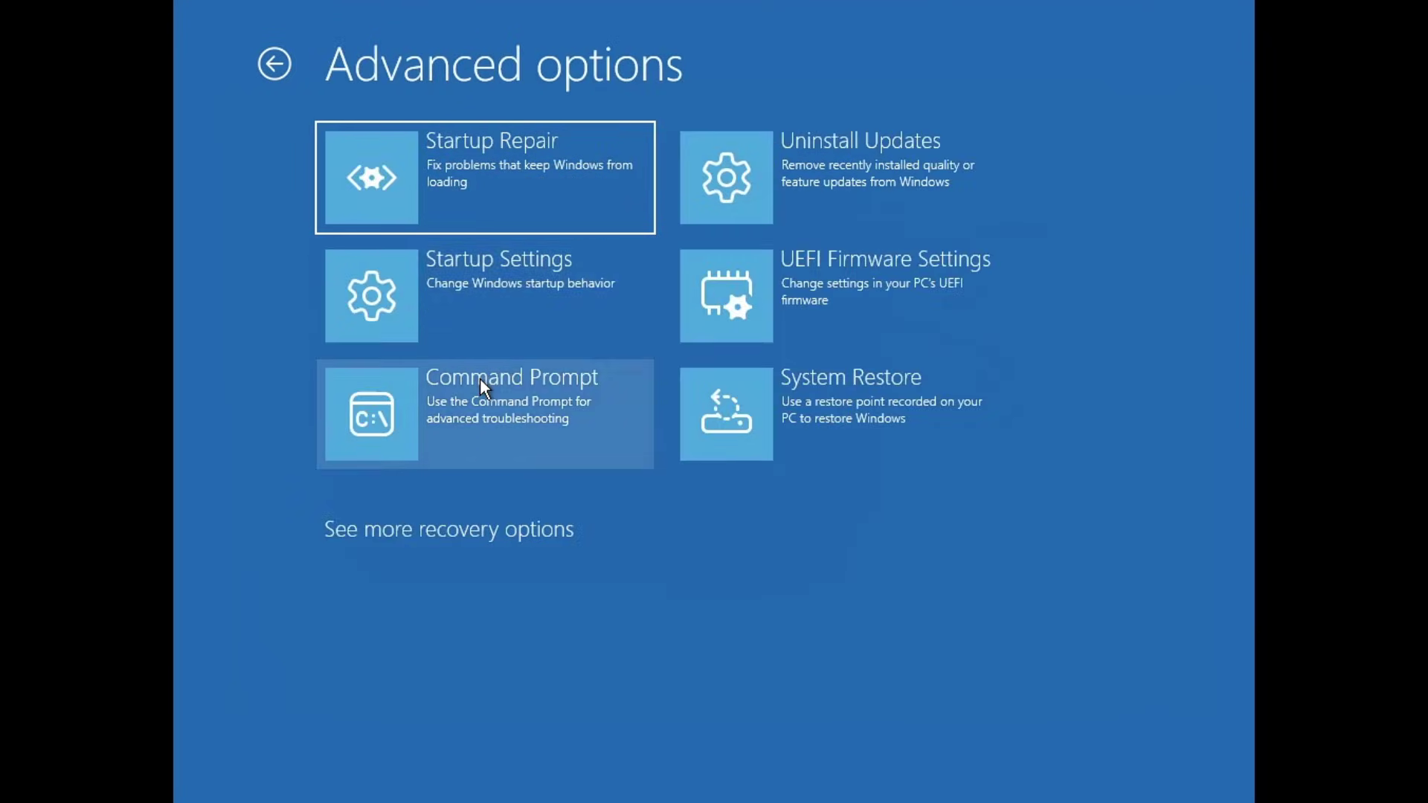
pyautogui.click(504, 407)
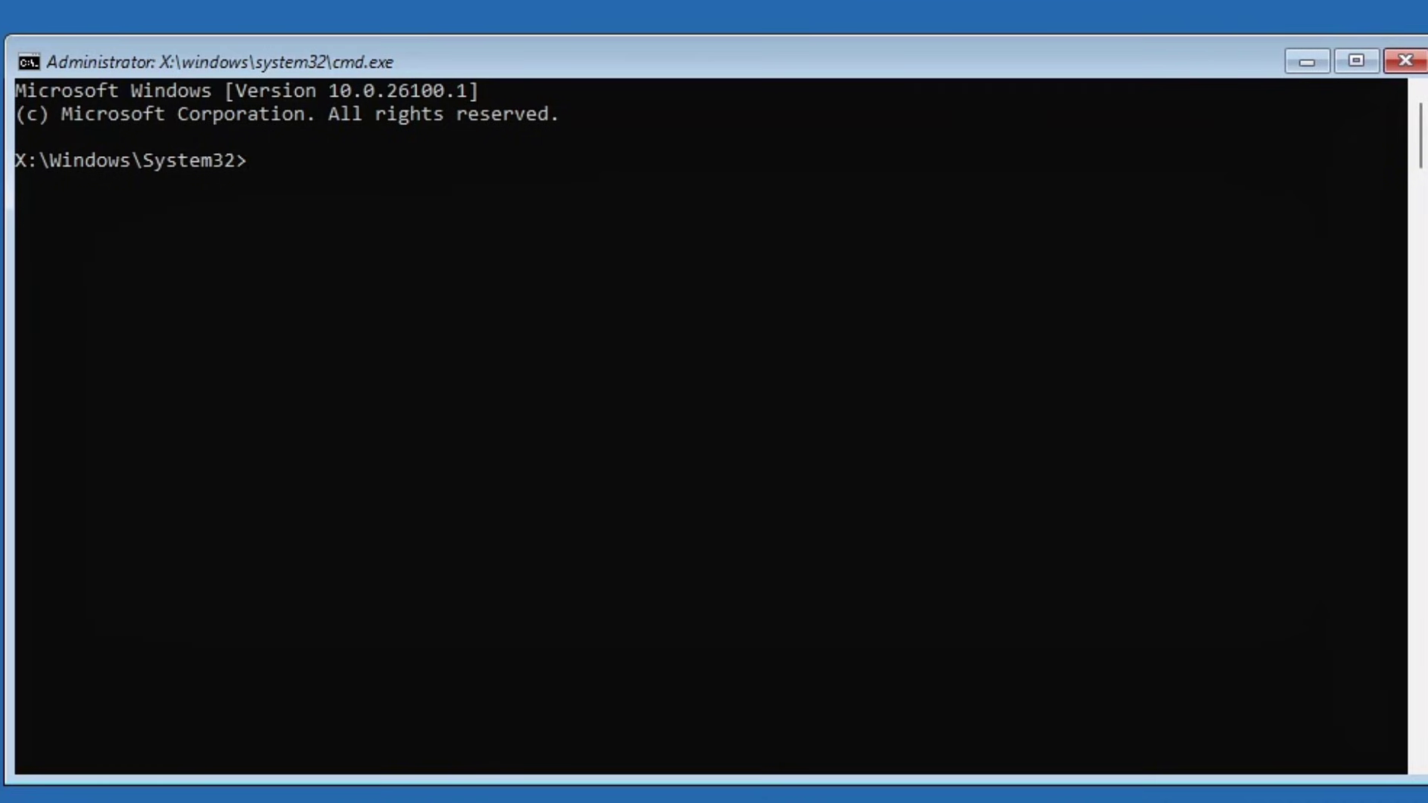
# Run sfc /scannow and highlight the output line saying corrupt files were repaired
pyautogui.write('sfc /scannow')
pyautogui.press('Return')
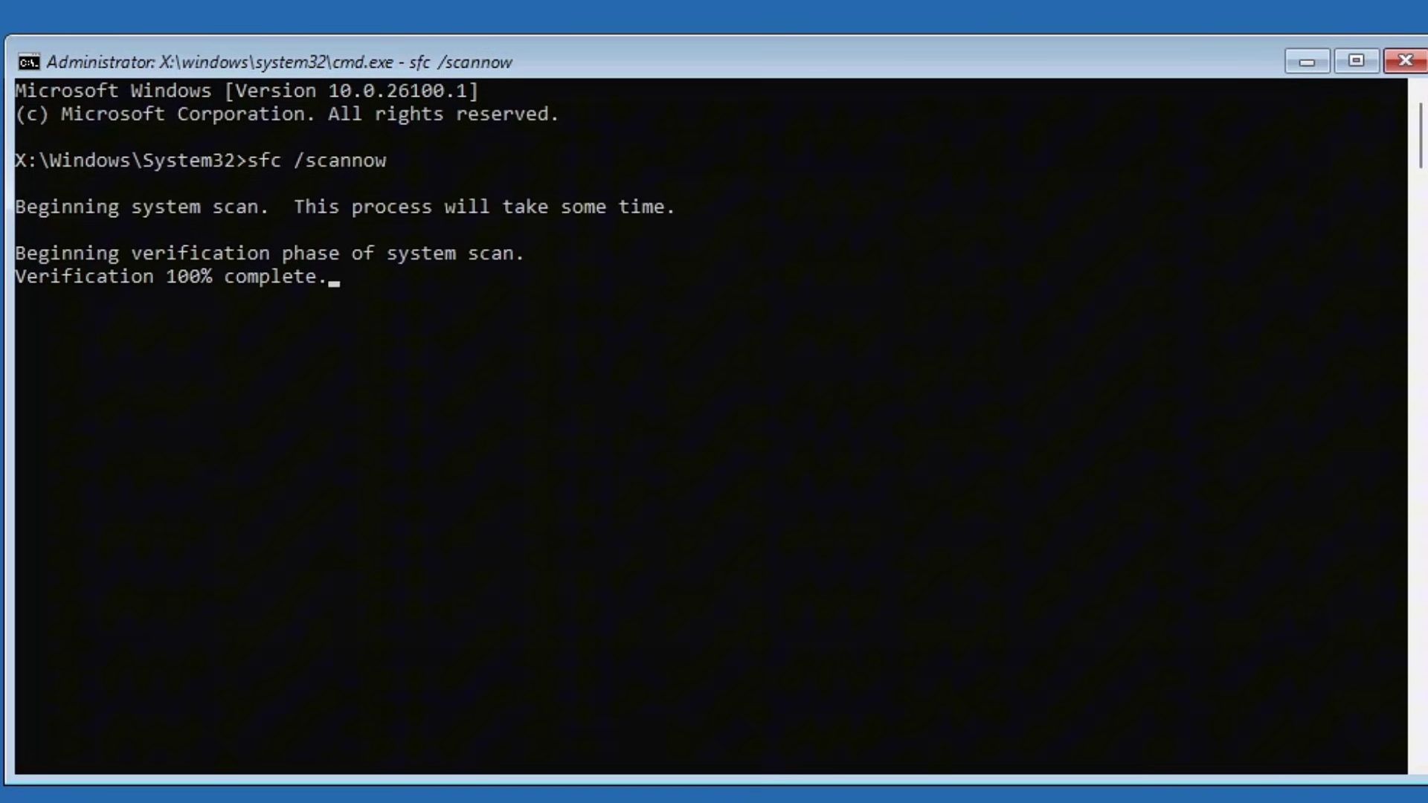
pyautogui.click(415, 530)
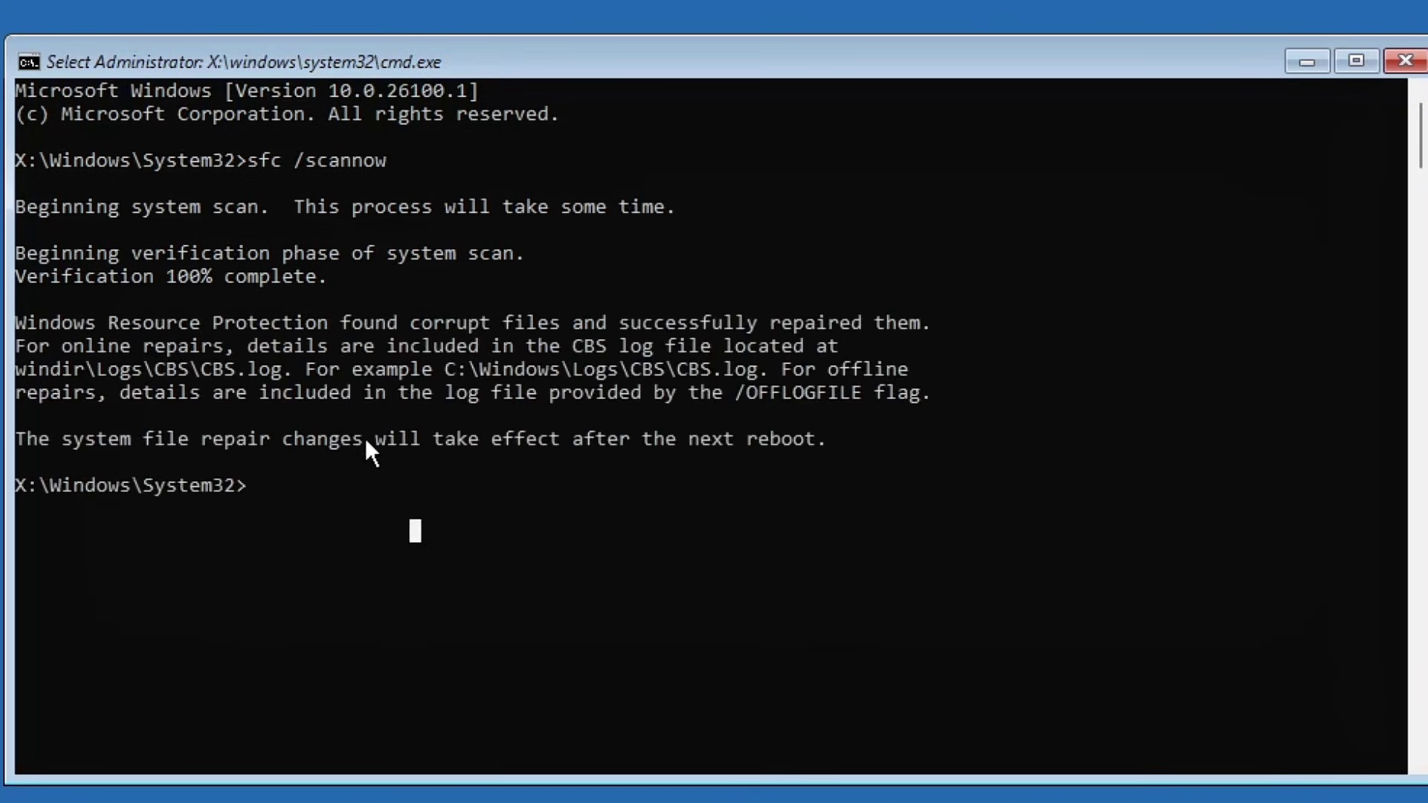
pyautogui.moveTo(21, 317); pyautogui.dragTo(979, 325)
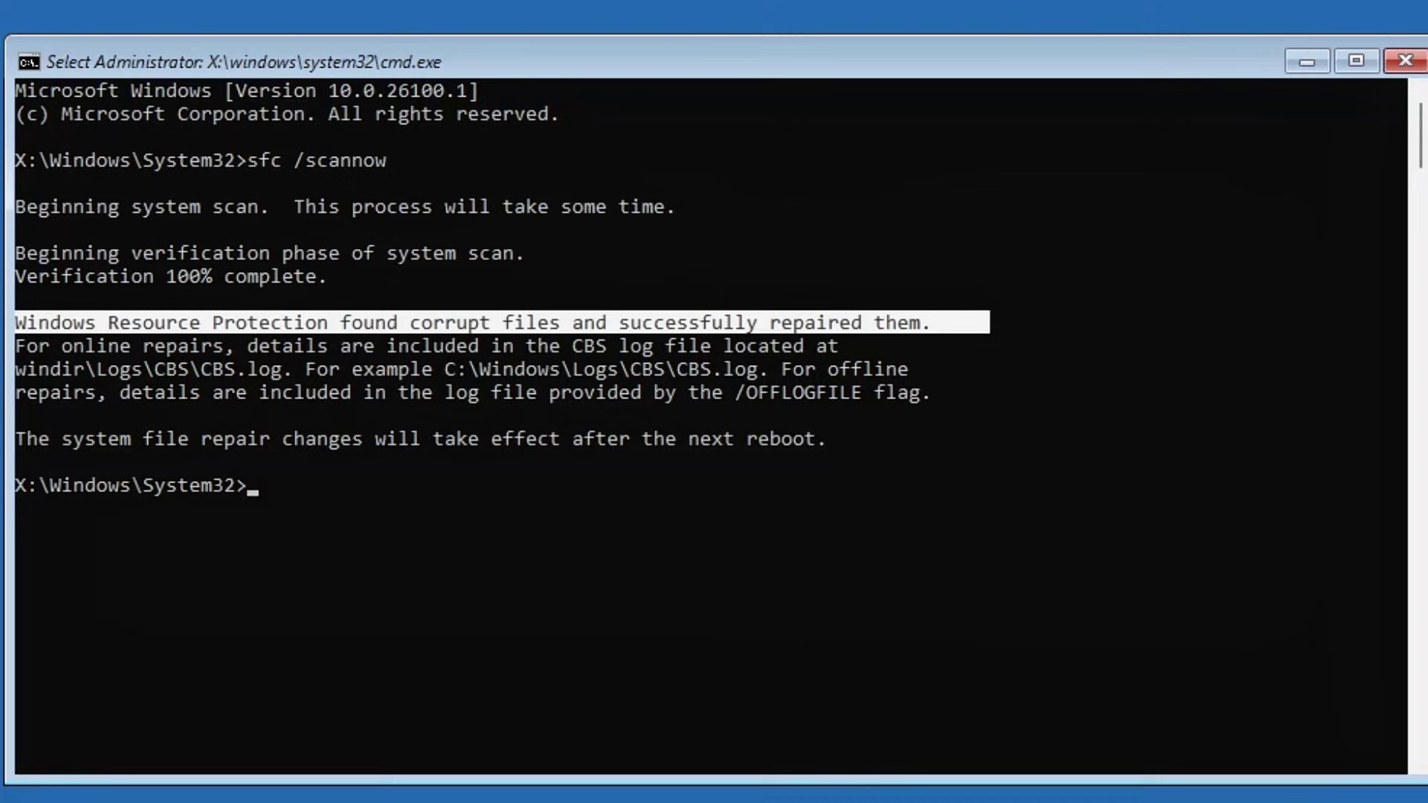
pyautogui.click(333, 510)
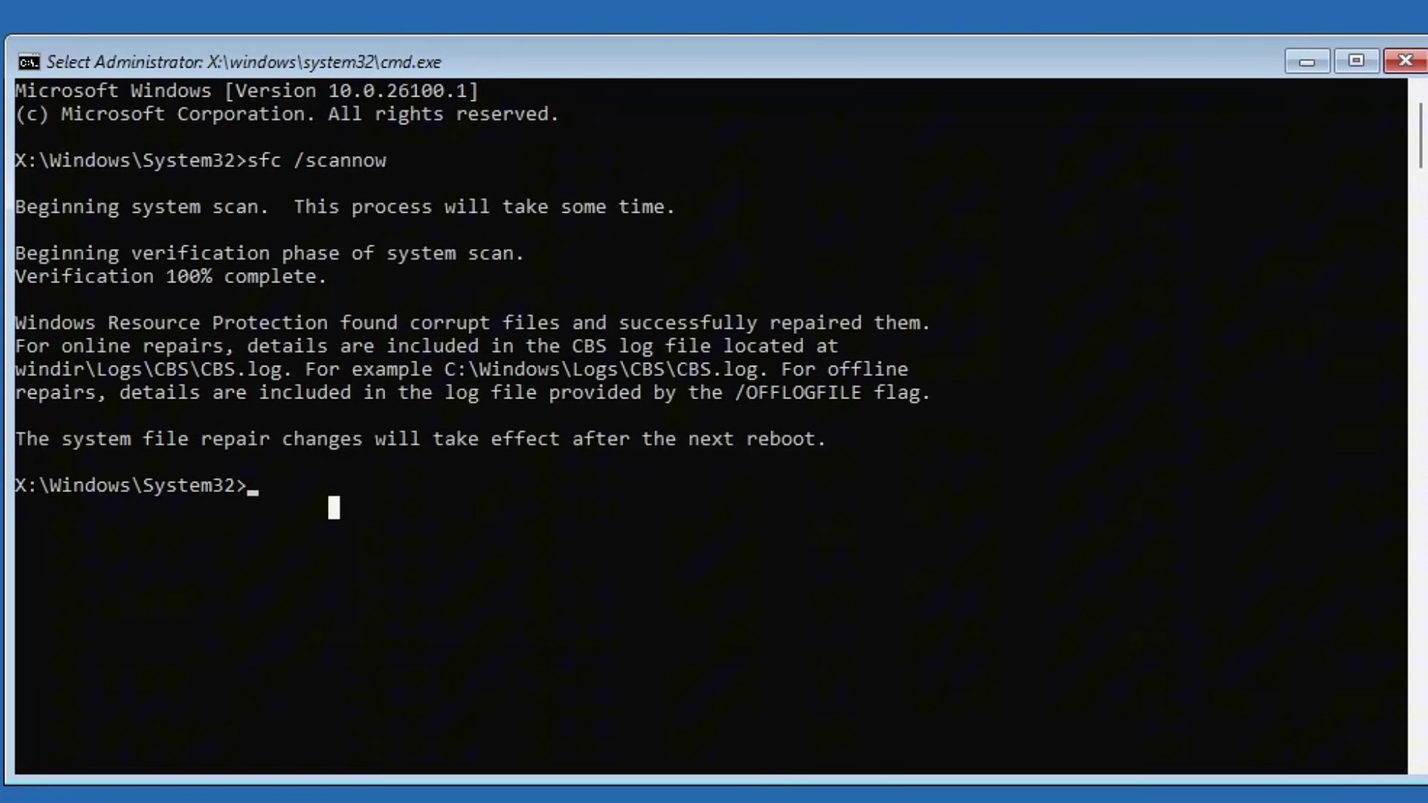
# Run bootrec /fixmbr, /nt60 sys, /fixboot and /rebuildbcd; /fixboot returns Access is denied
pyautogui.write('boot')
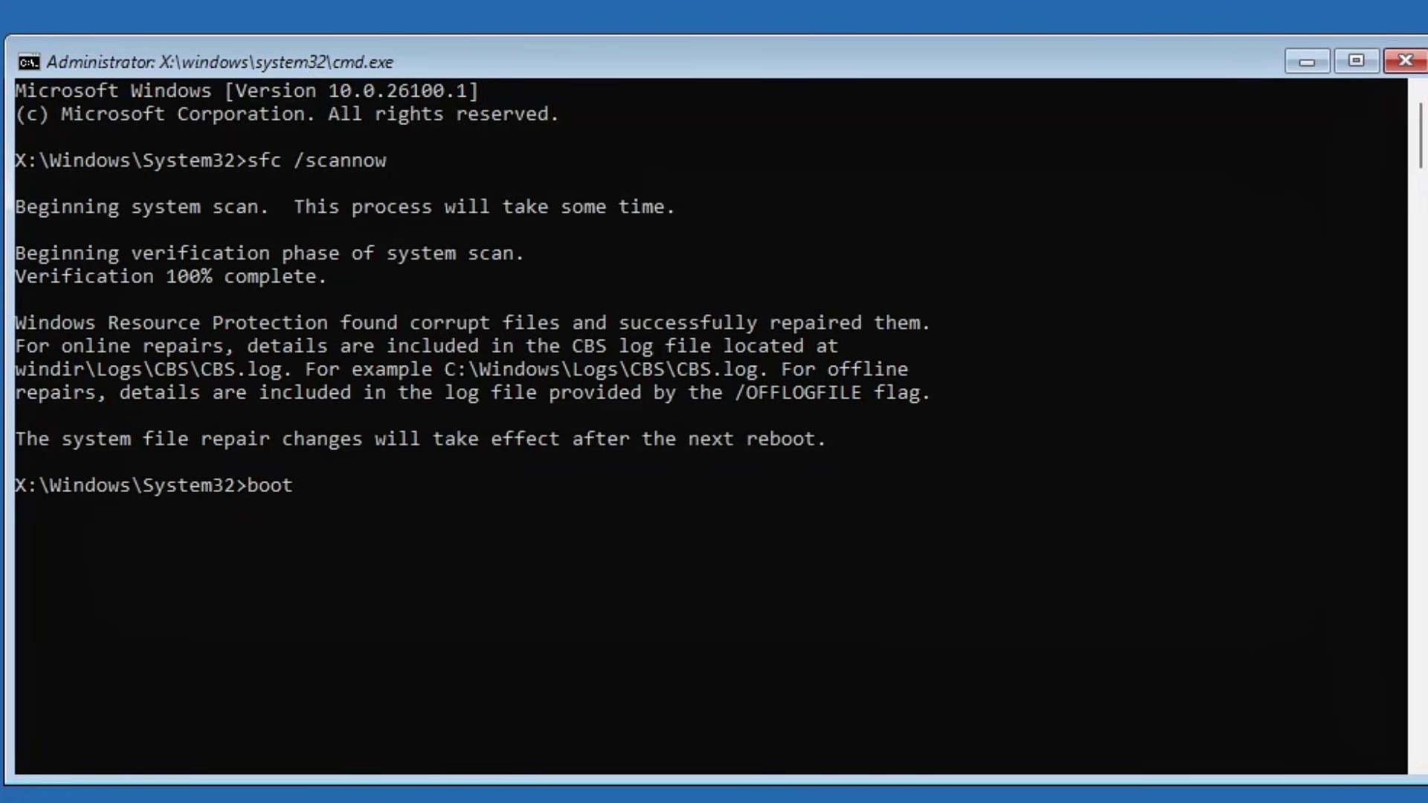
pyautogui.write('rec /fixmbr')
pyautogui.press('Return')
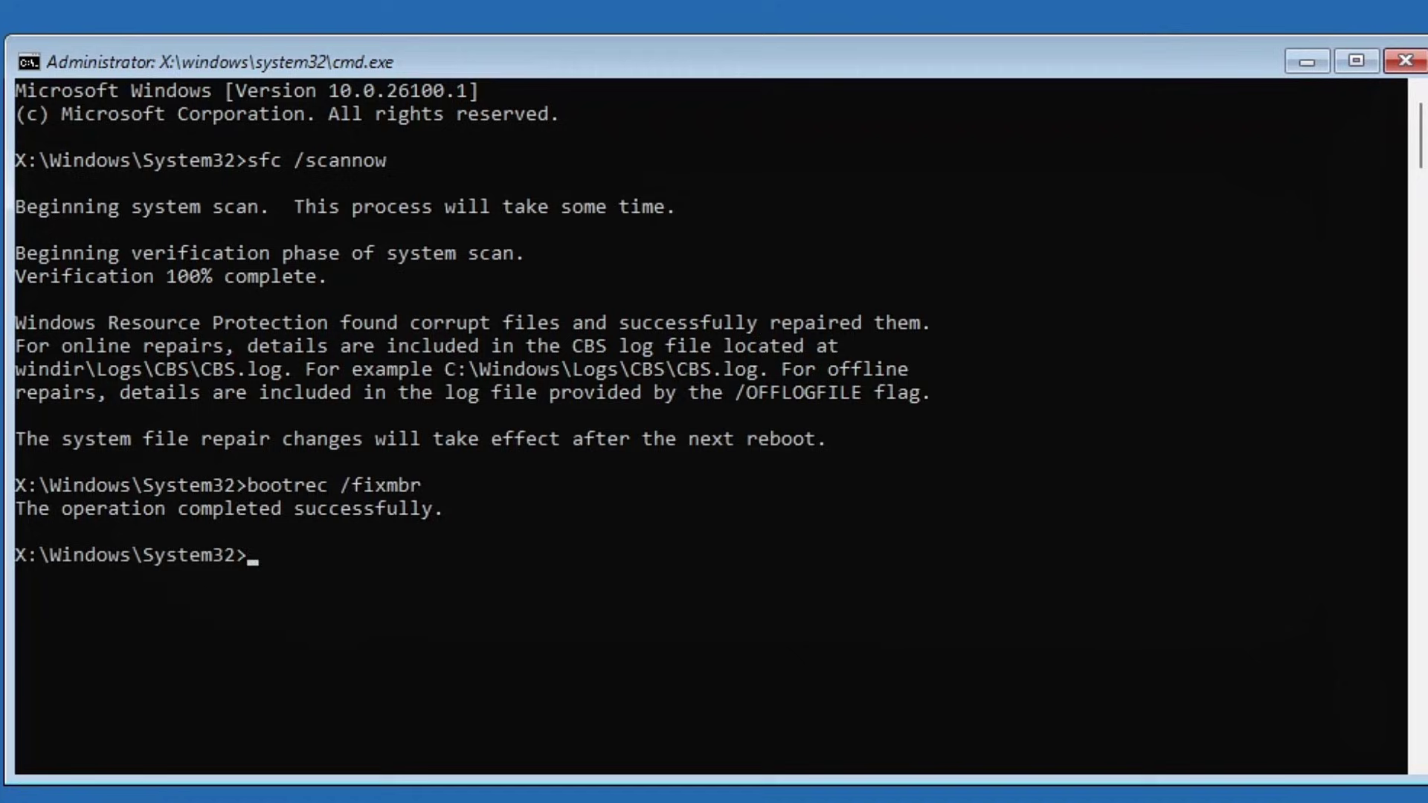
pyautogui.write('bootrec /nt')
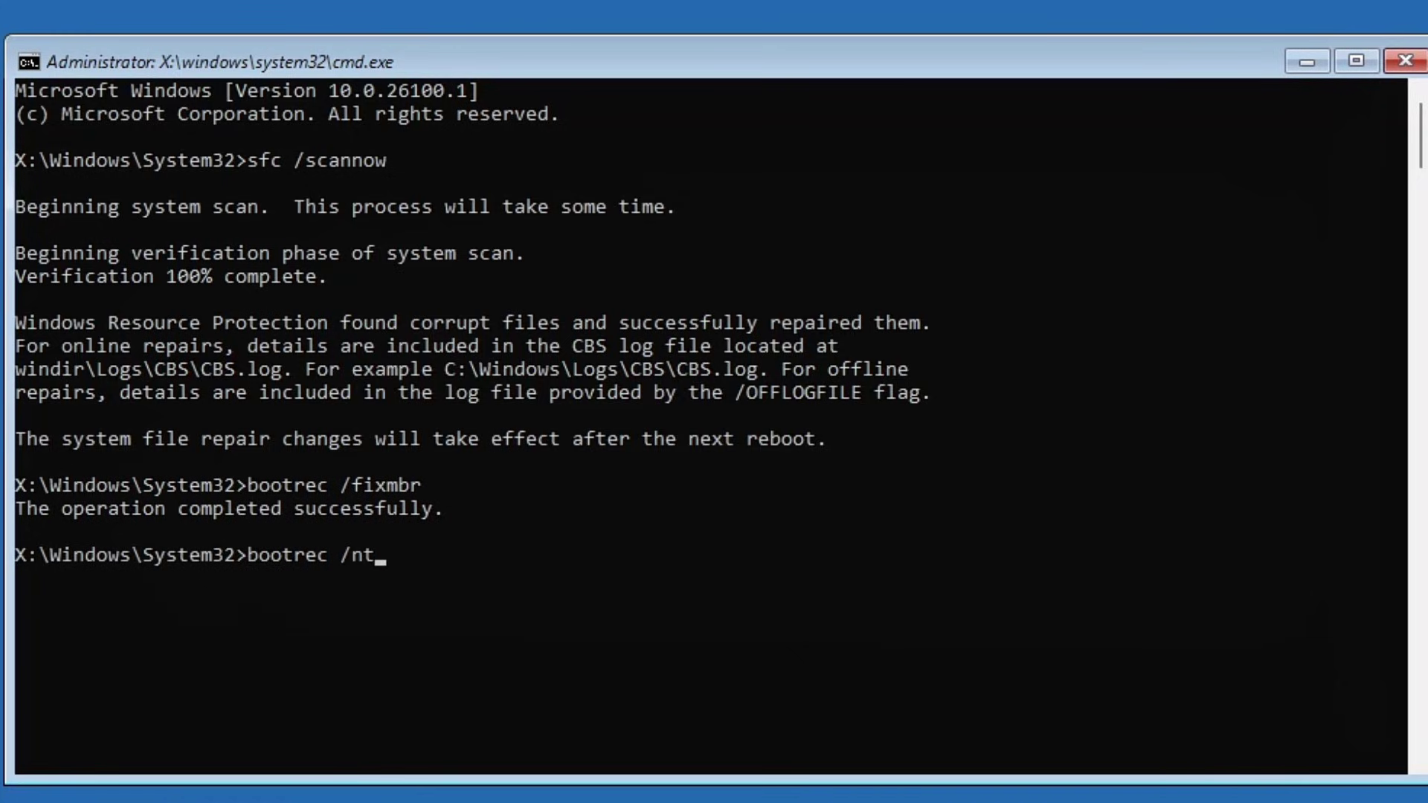
pyautogui.write('60 sys')
pyautogui.press('Return')
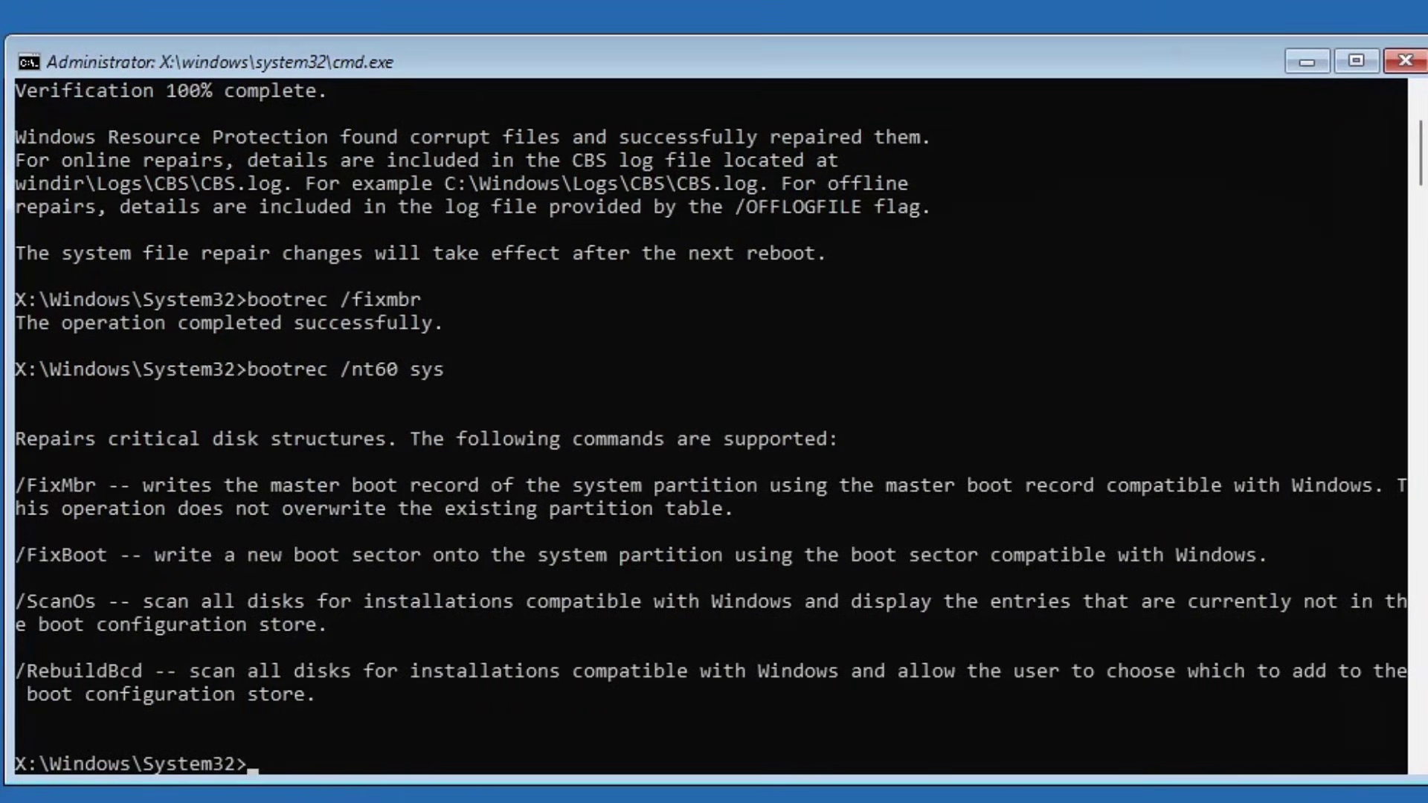
pyautogui.write('bootrec /fixboot')
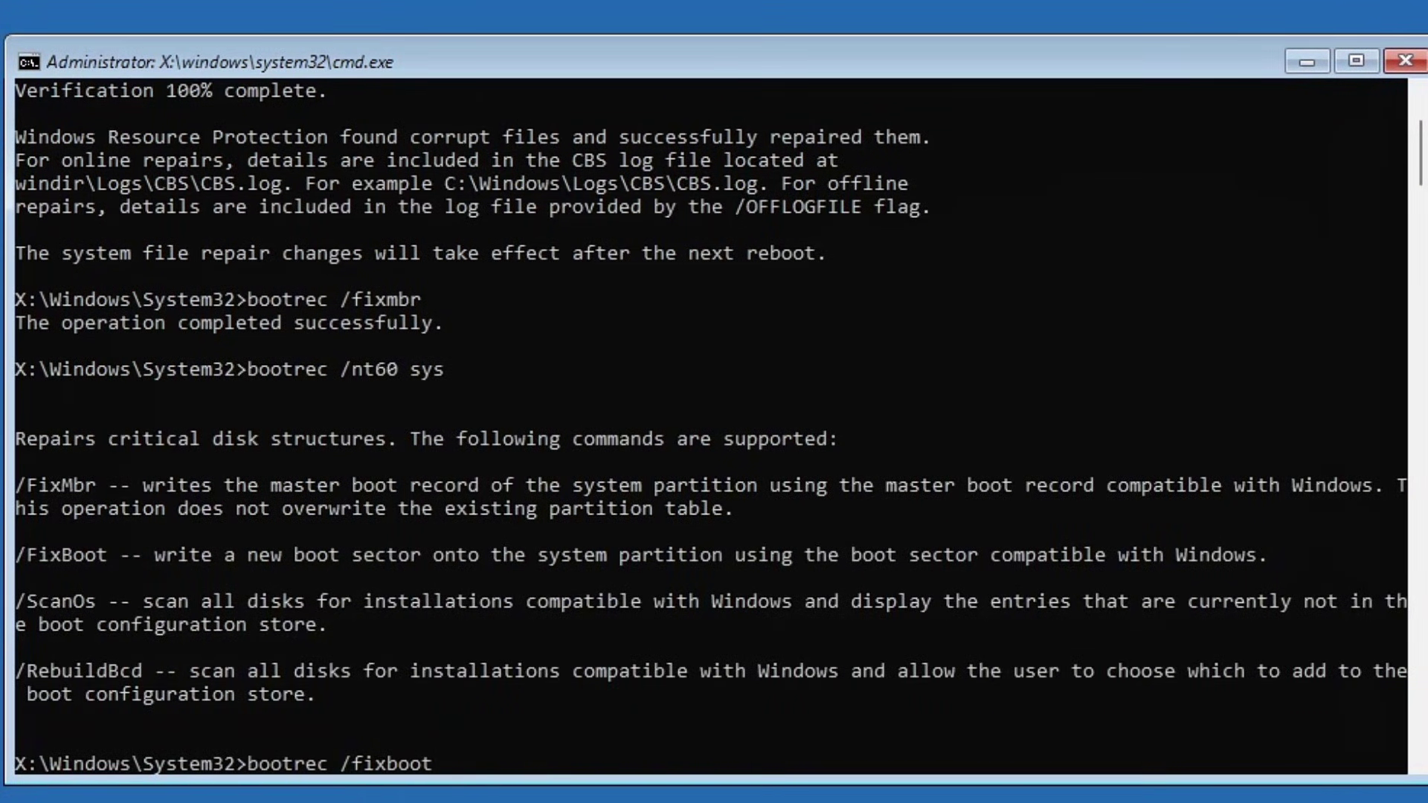
pyautogui.press('Return')
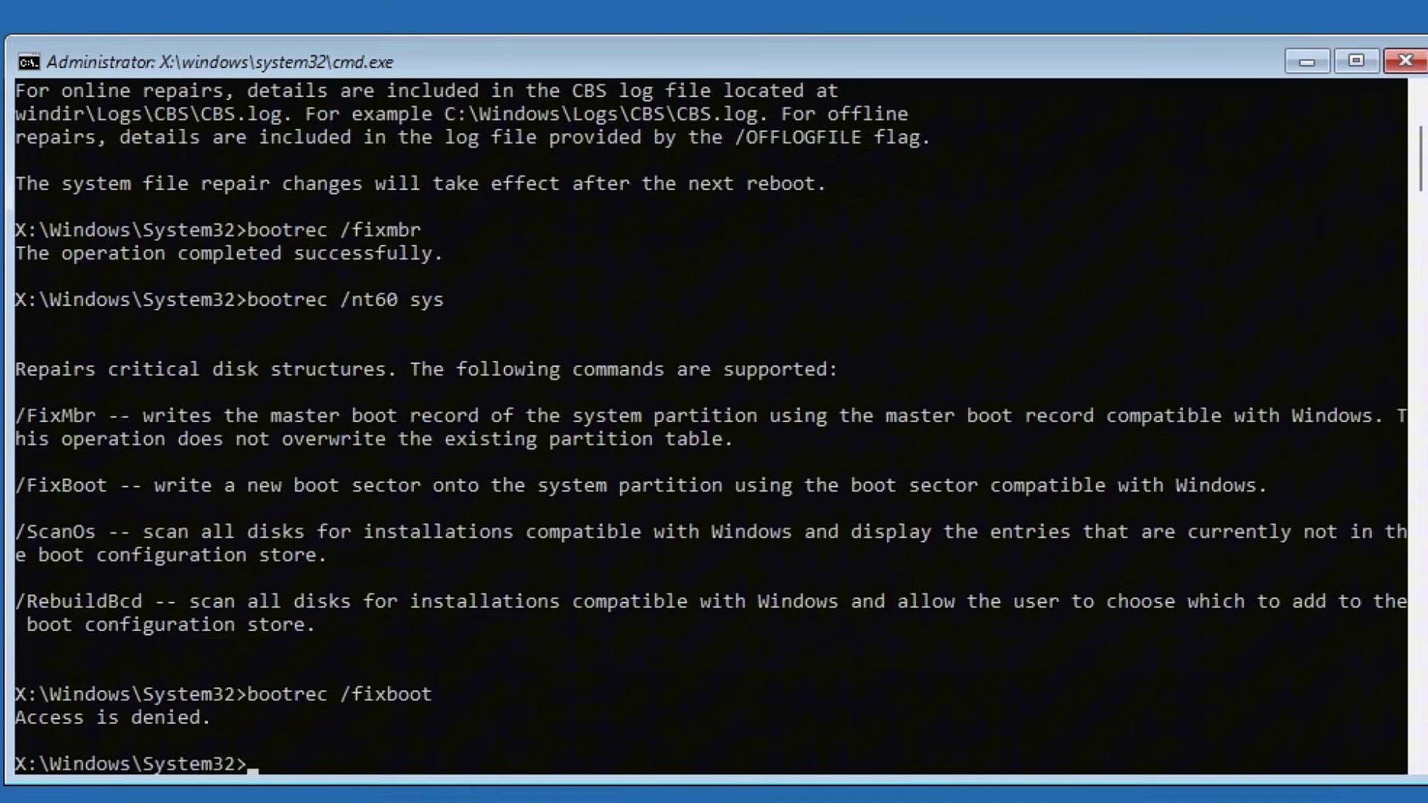
pyautogui.write('bootrec /rebu')
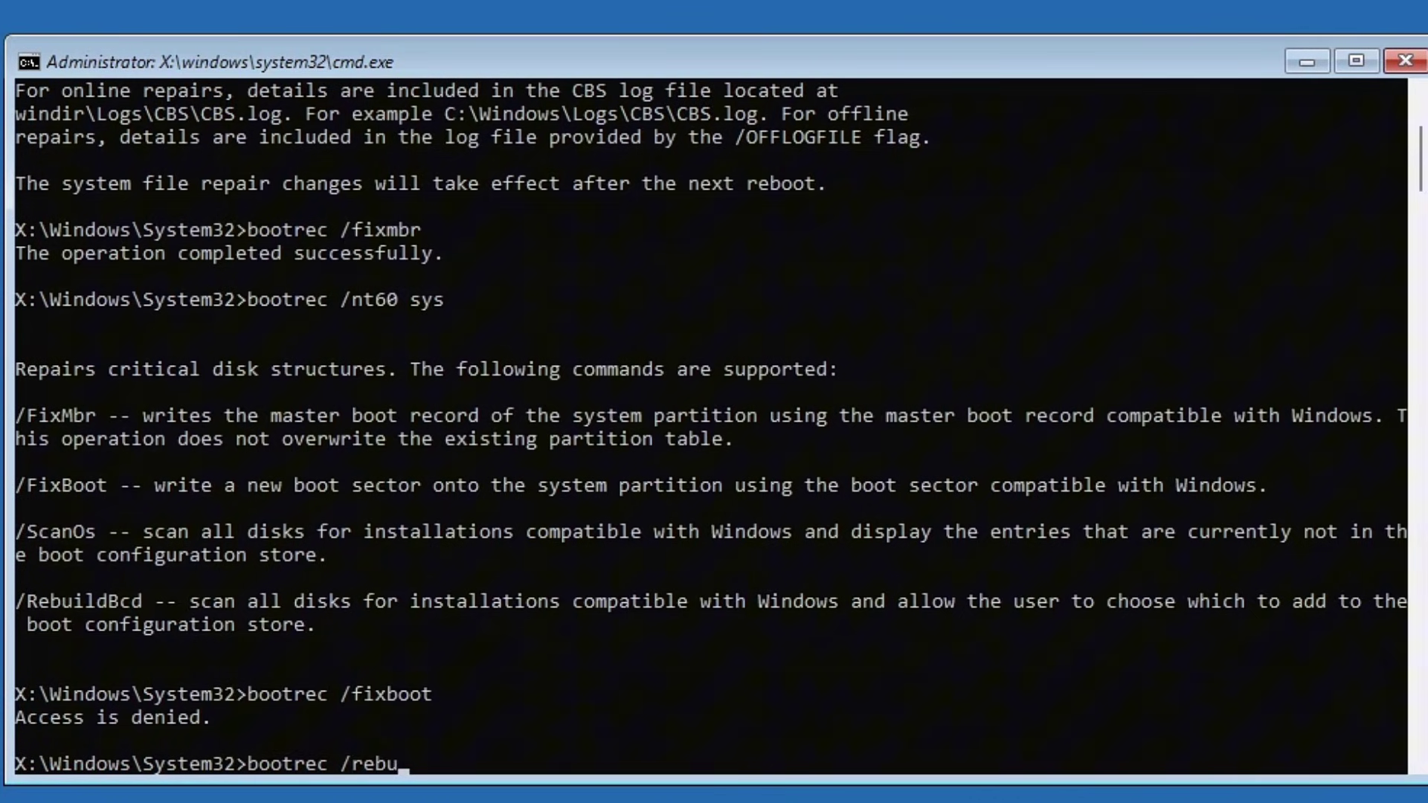
pyautogui.write('ildbcd')
pyautogui.press('Return')
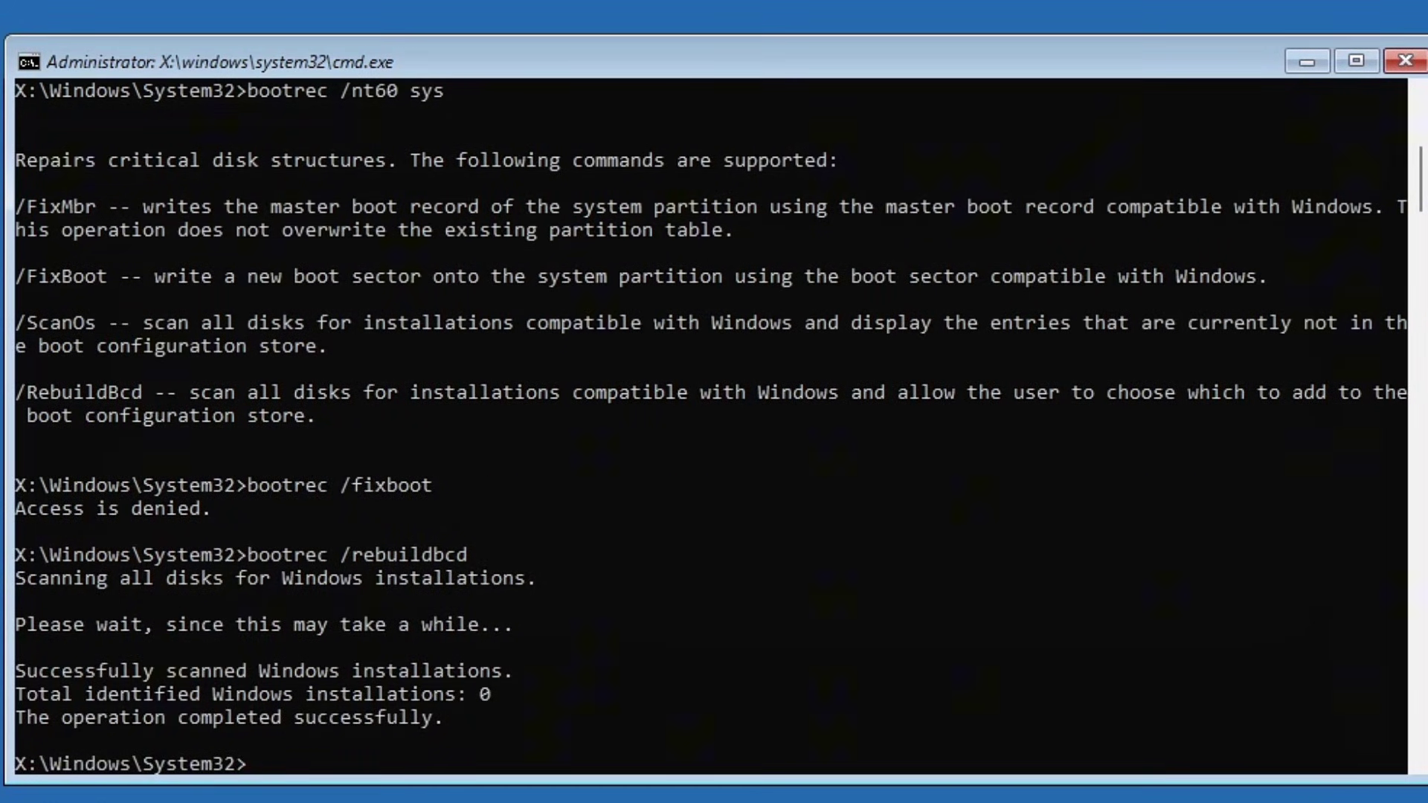
# Run chkdsk /f /r C: to completion, then exit the console so Windows boots
pyautogui.write('chkdsk /f /r')
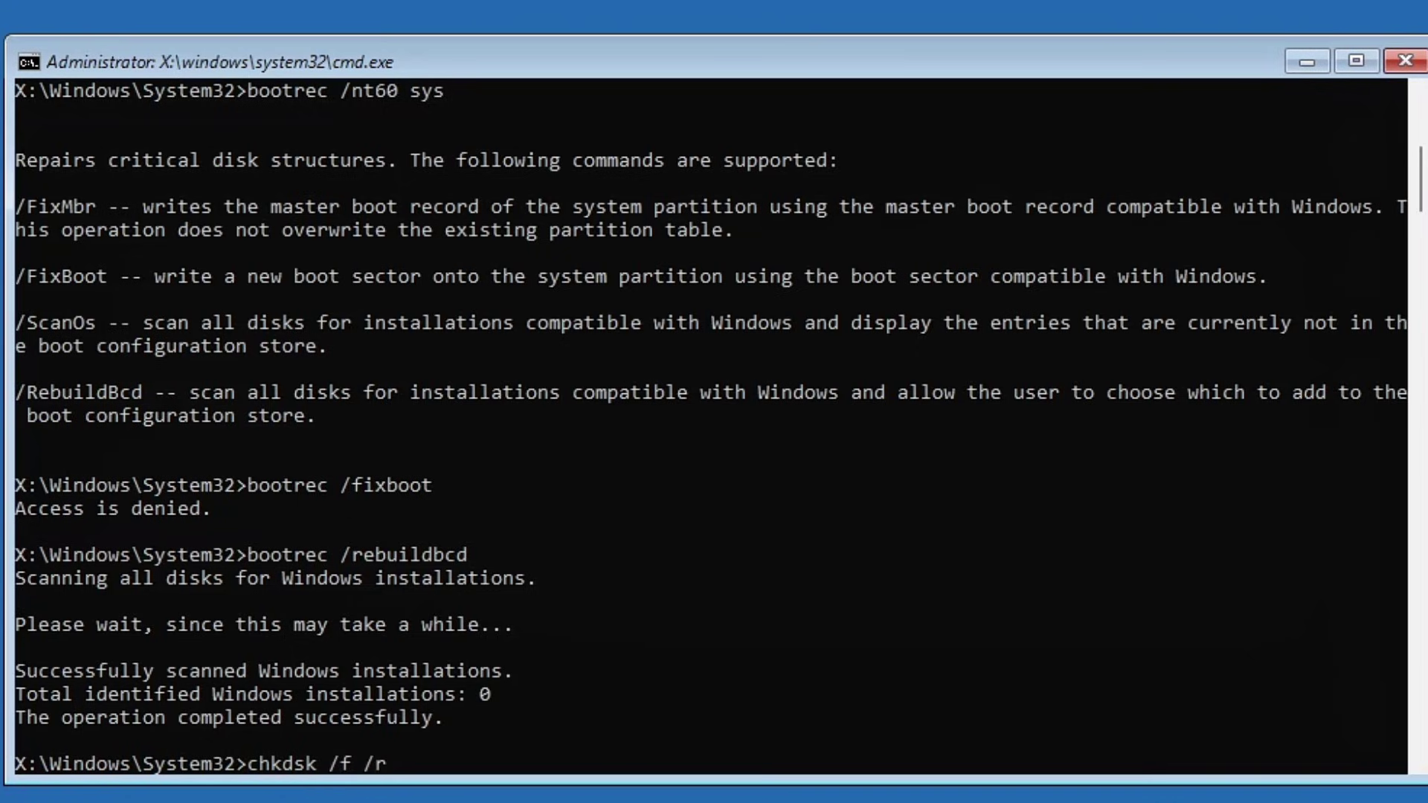
pyautogui.write(' C:')
pyautogui.press('Return')
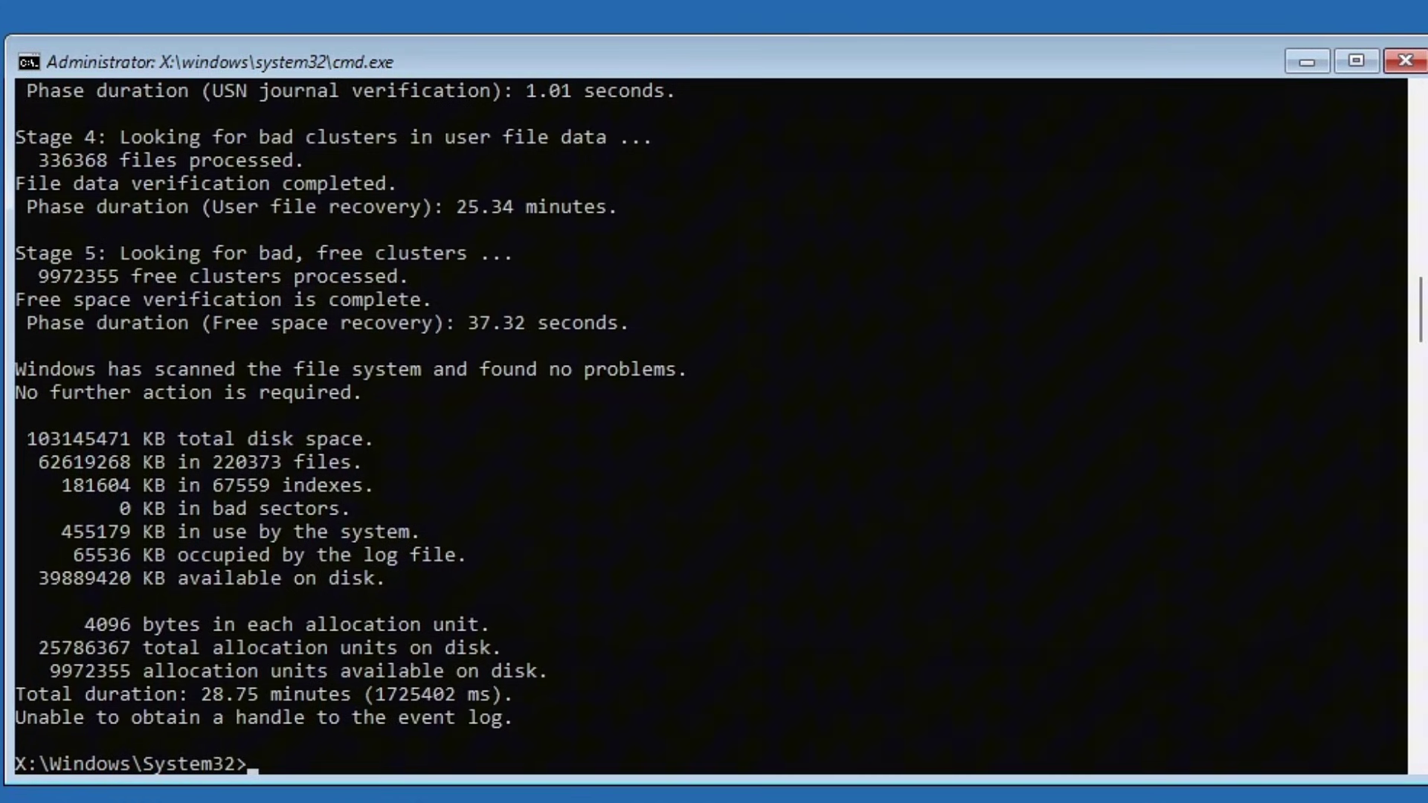
pyautogui.write('exit')
pyautogui.press('Return')
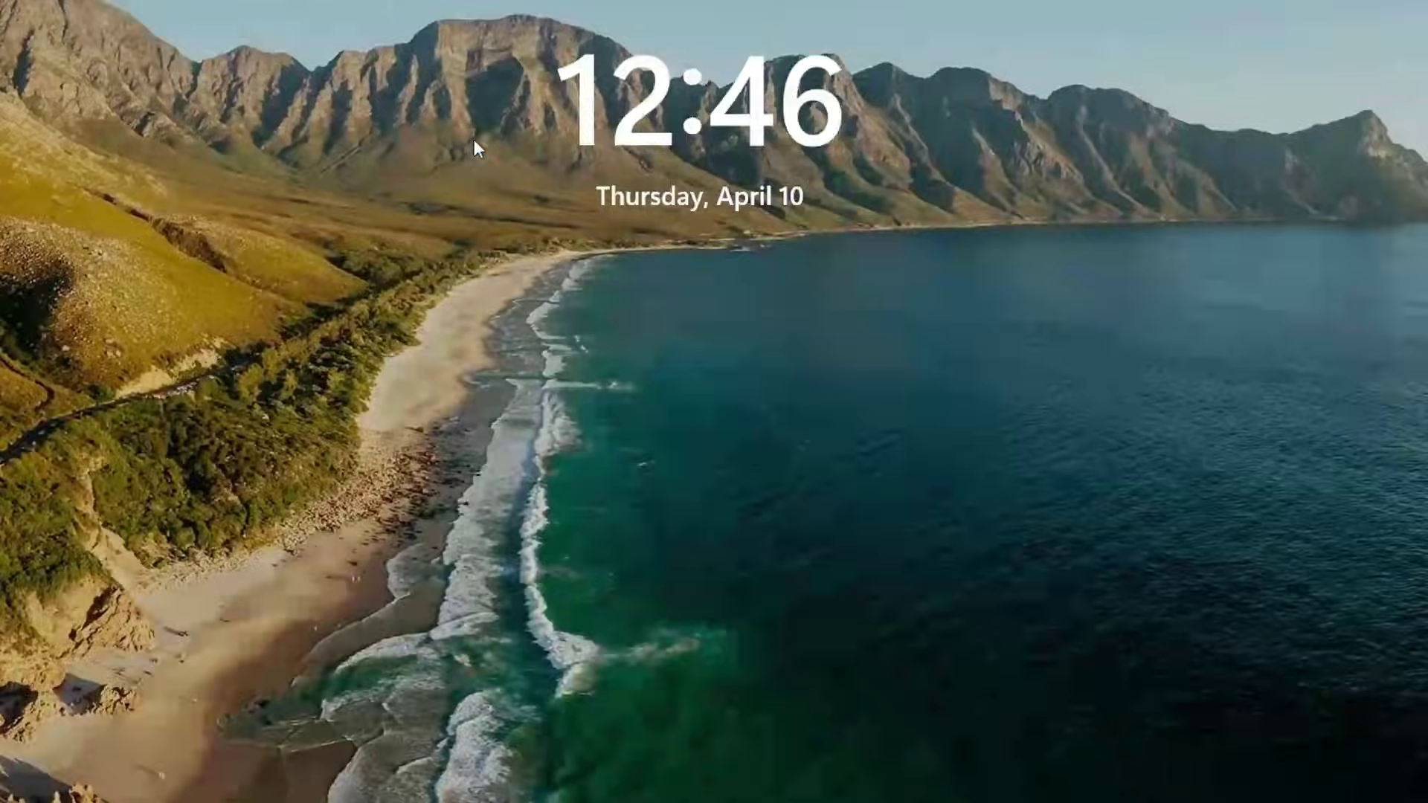
# Enter the PIN at the lock screen, then reach Troubleshoot > Advanced options in recovery
pyautogui.click(475, 140)
pyautogui.write('•••')
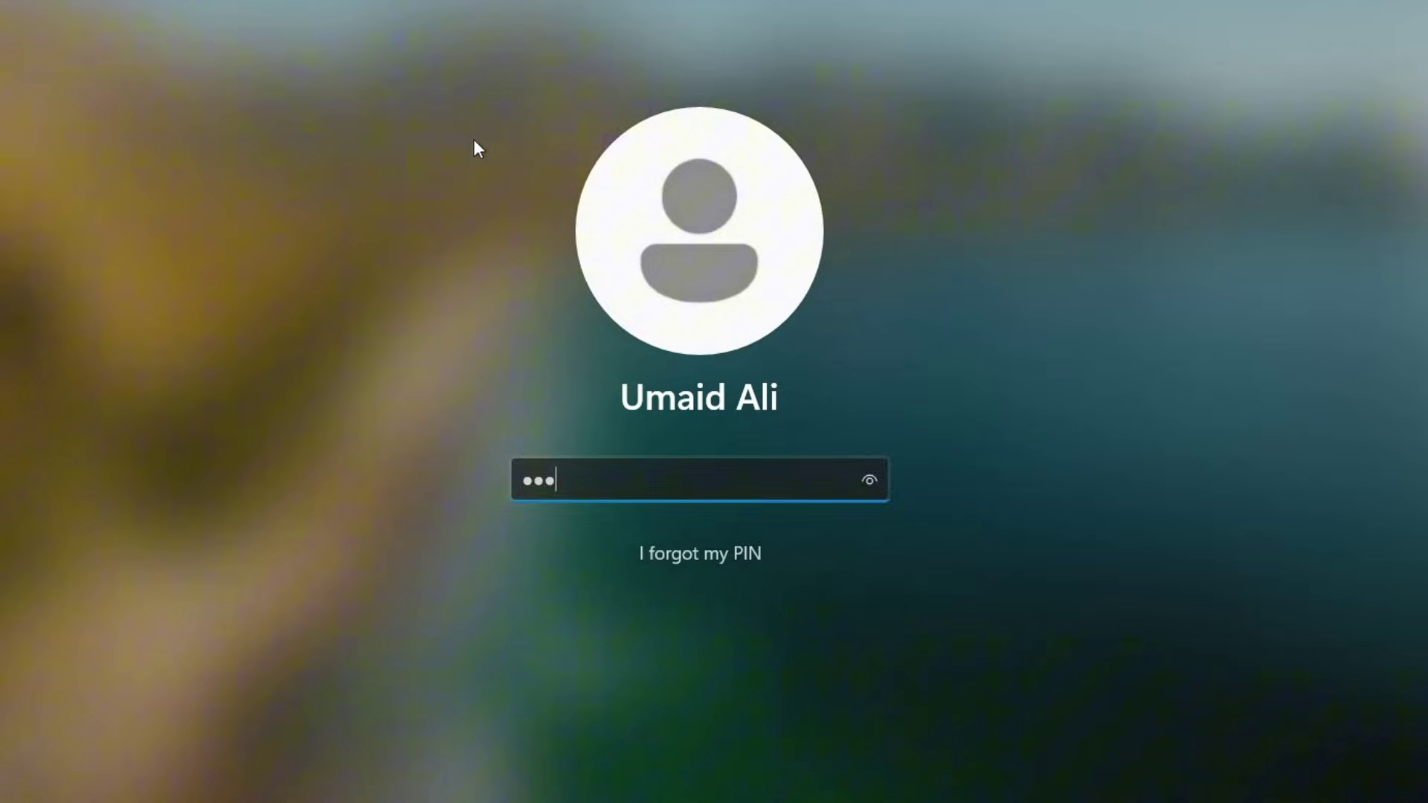
pyautogui.write('•')
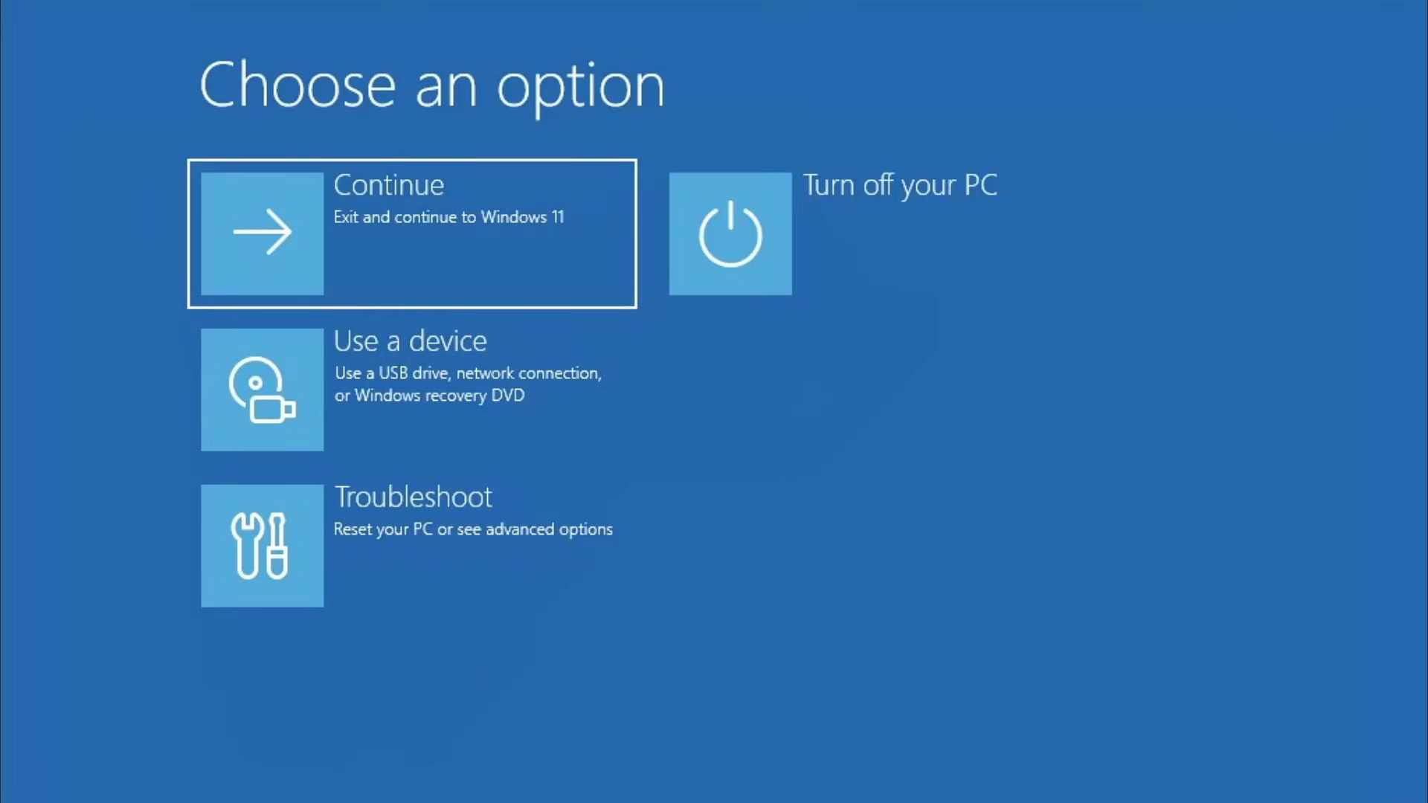
pyautogui.click(519, 562)
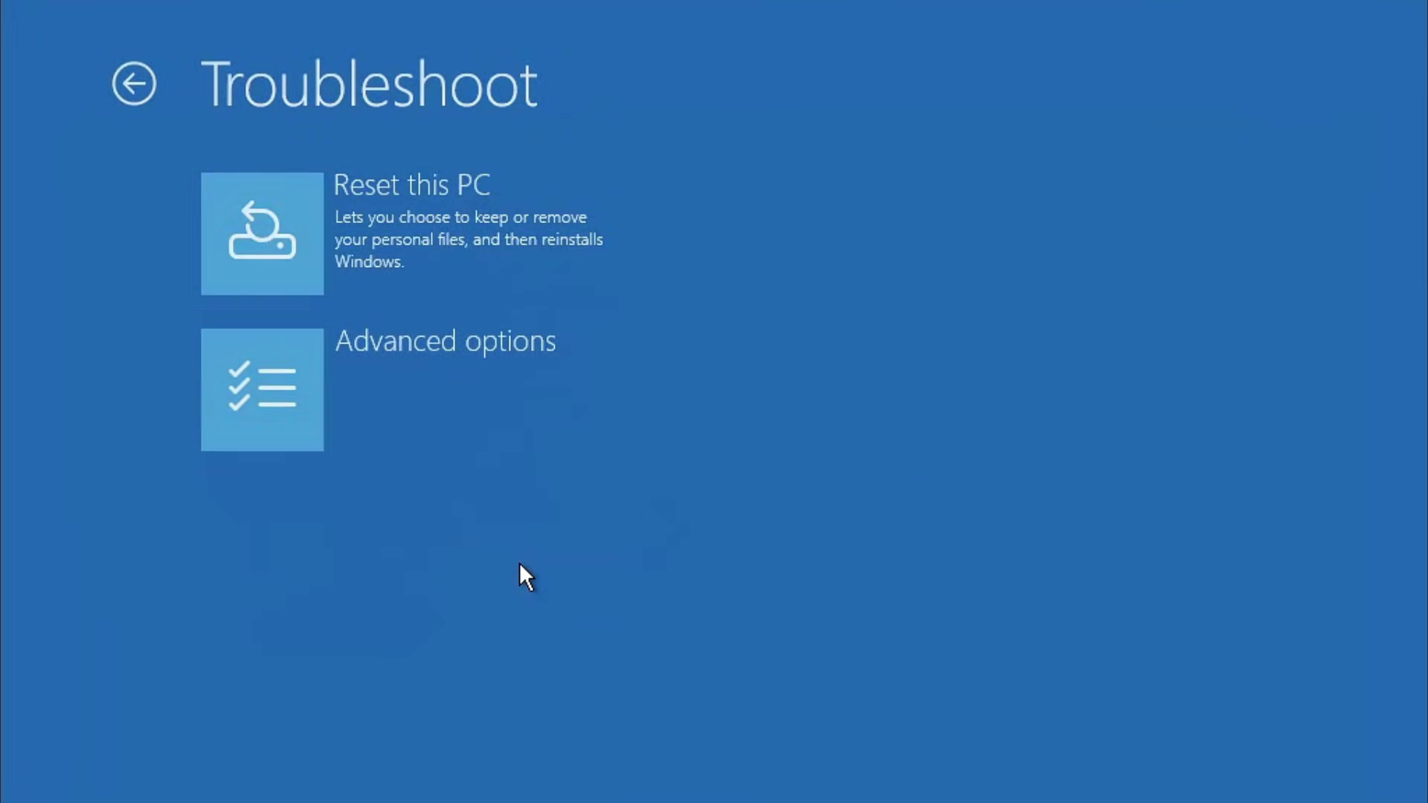
pyautogui.click(385, 344)
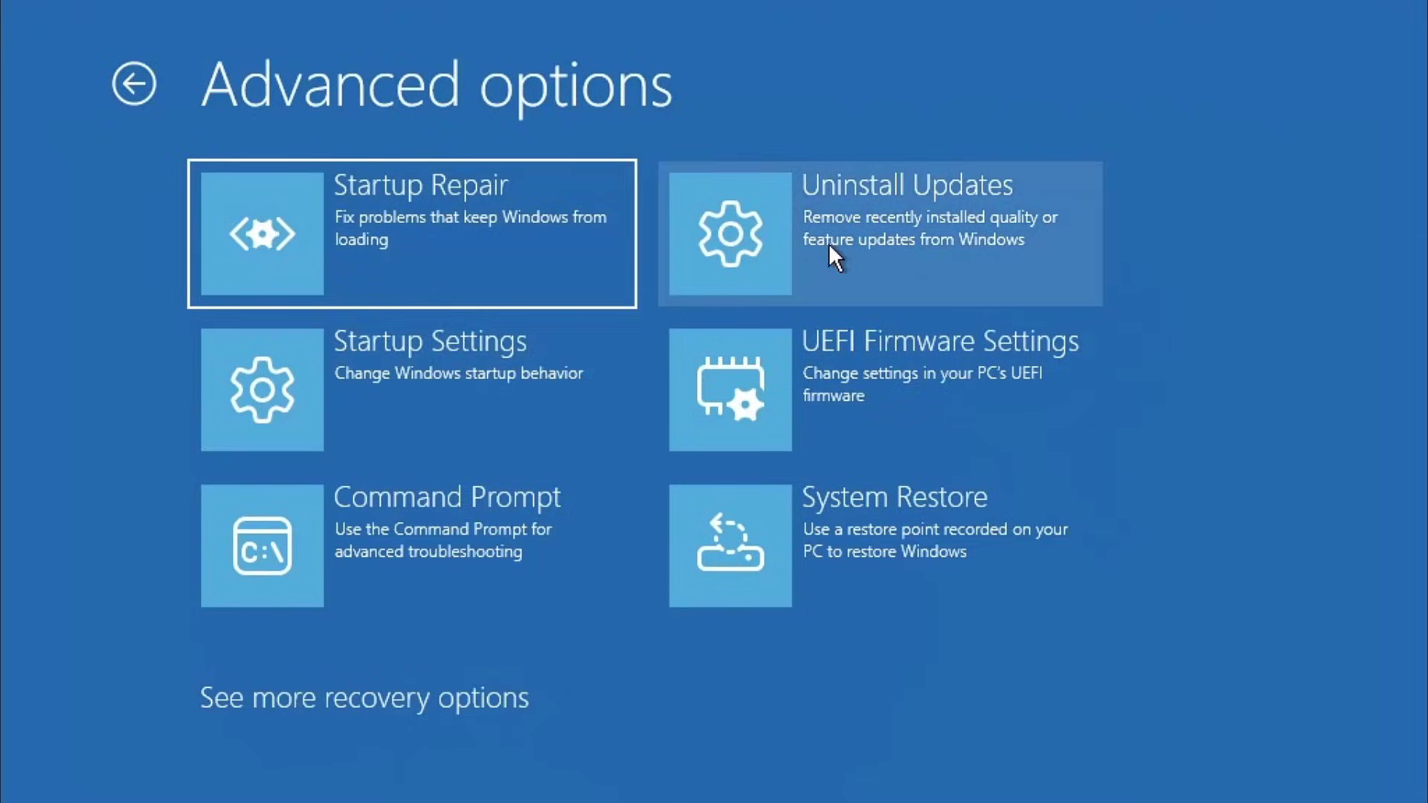
# Open Uninstall Updates from the Advanced options screen
pyautogui.click(829, 244)
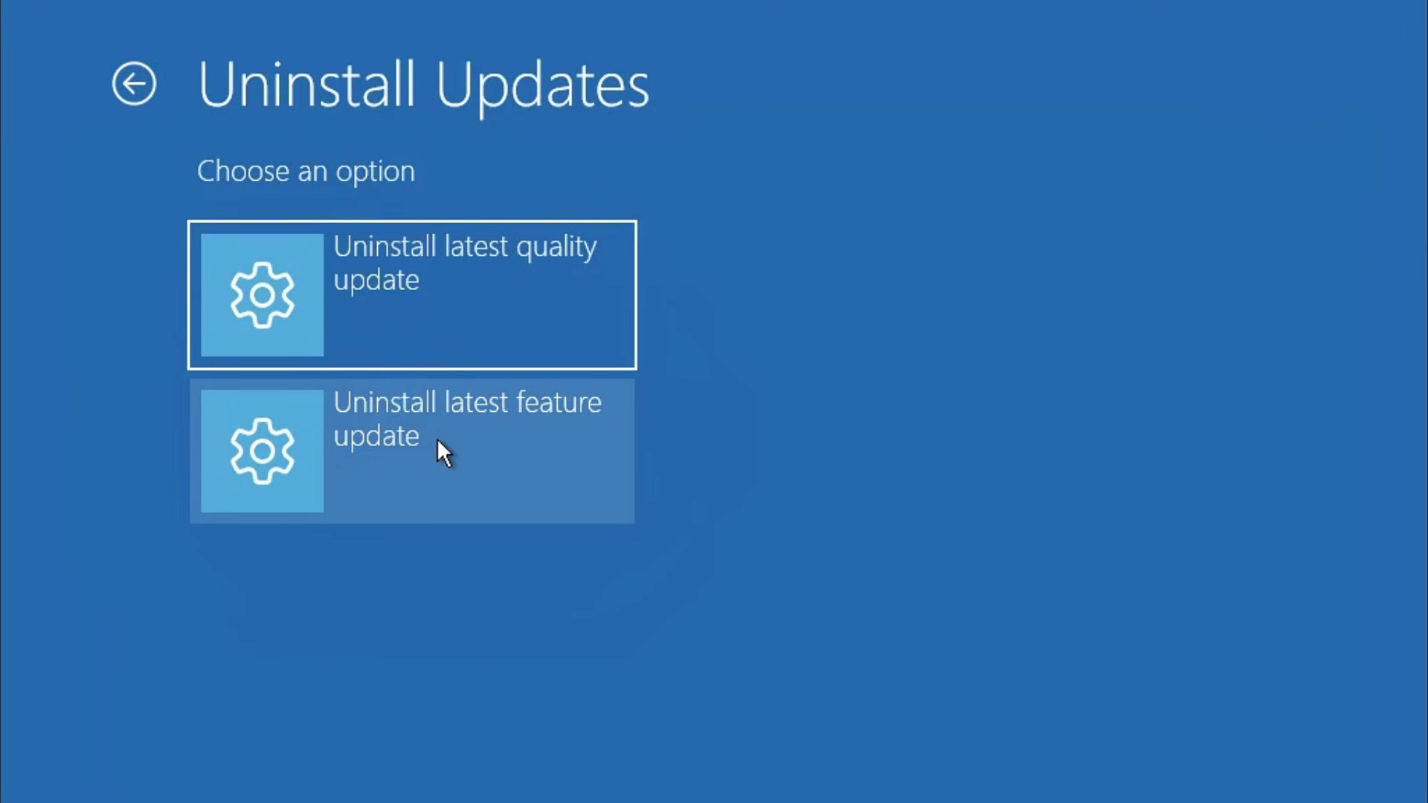
# Restart through Startup Settings and choose option 4 to boot into Safe Mode
pyautogui.click(135, 89)
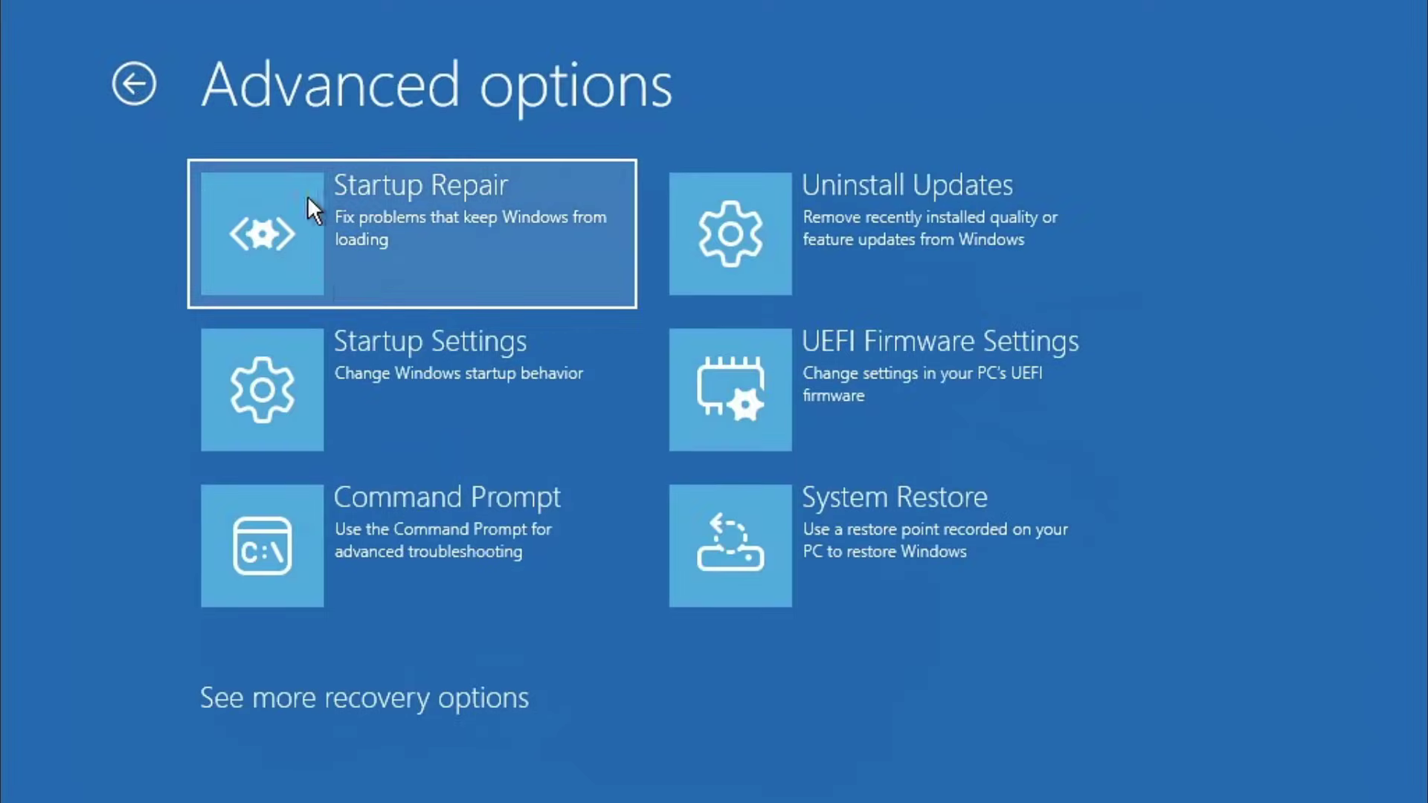
pyautogui.click(416, 357)
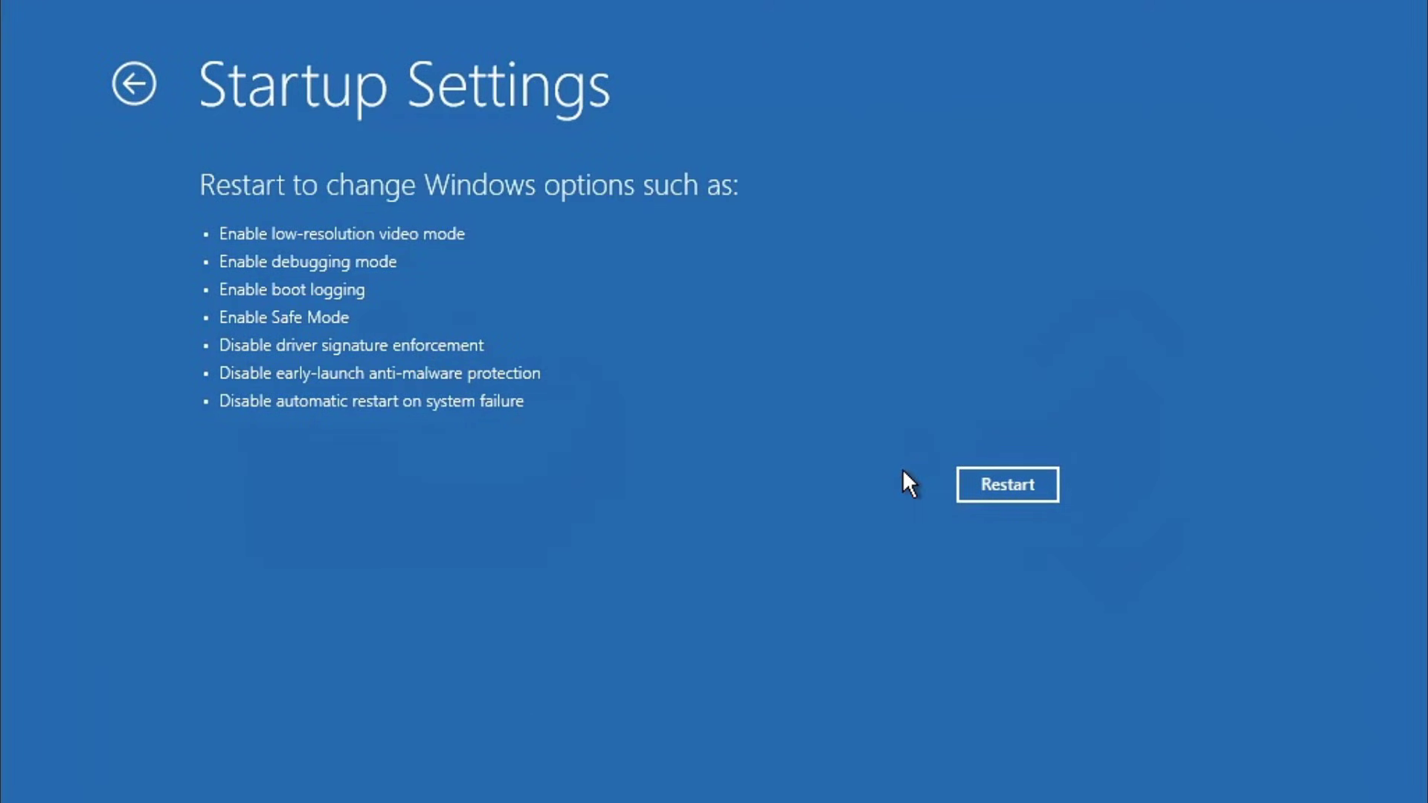
pyautogui.click(991, 483)
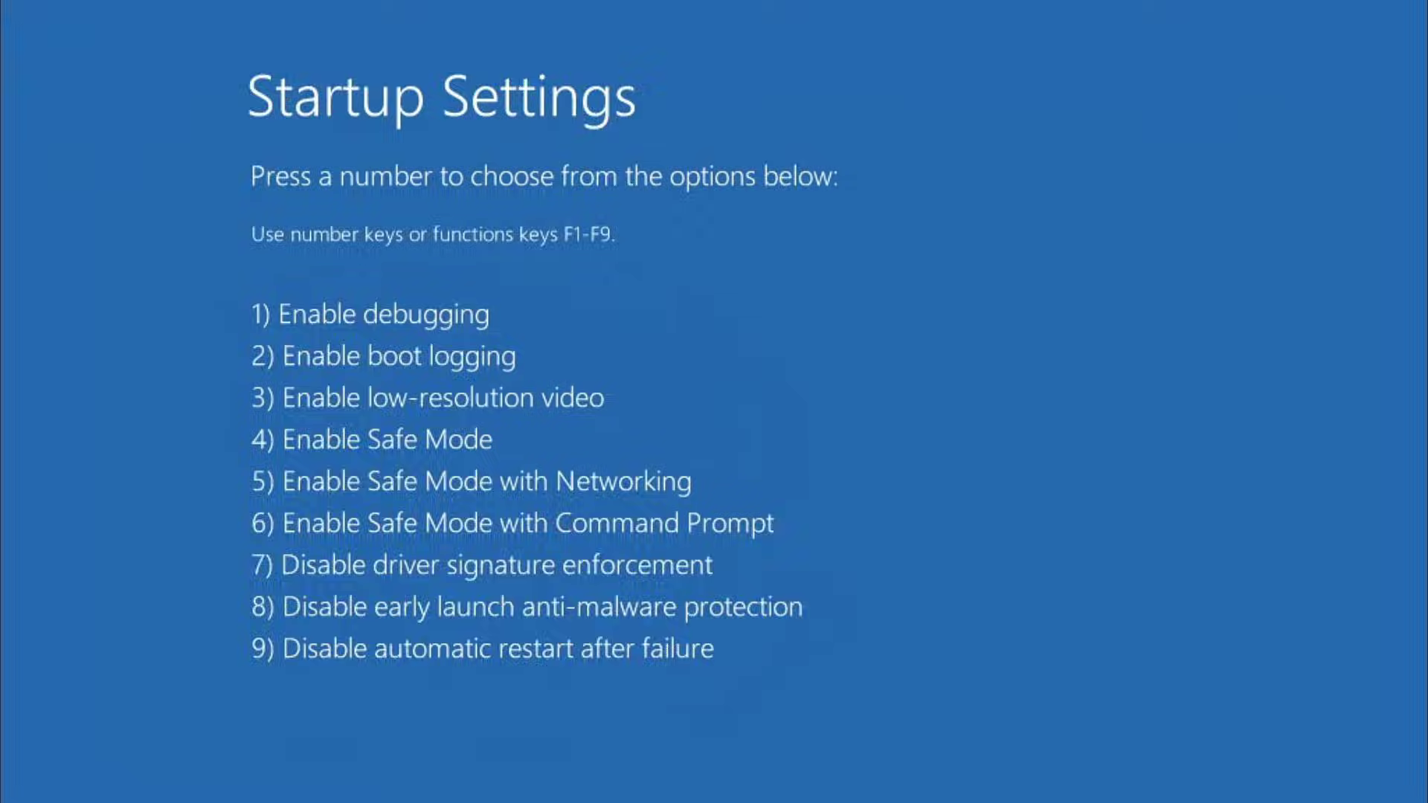
pyautogui.press('4')
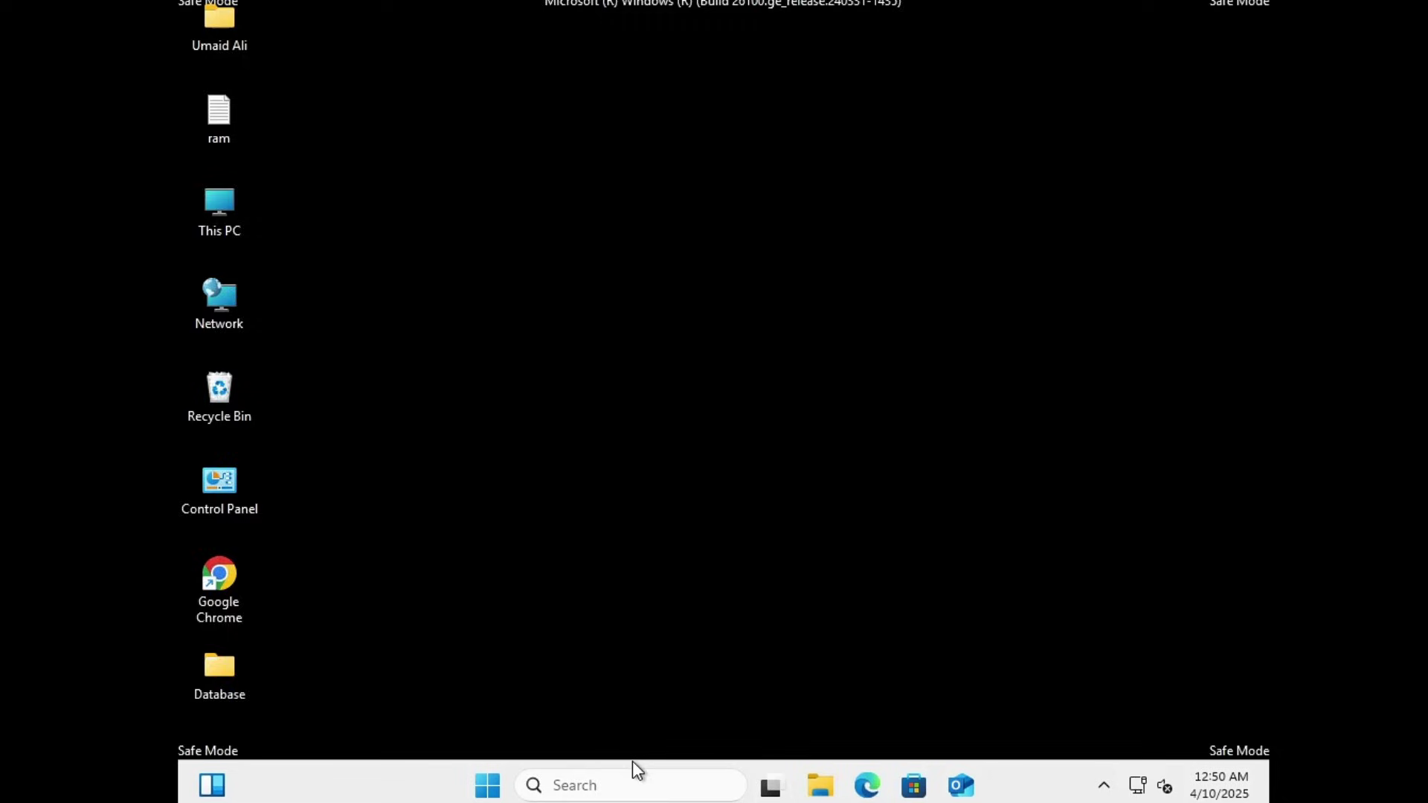
pyautogui.click(632, 784)
pyautogui.write('con')
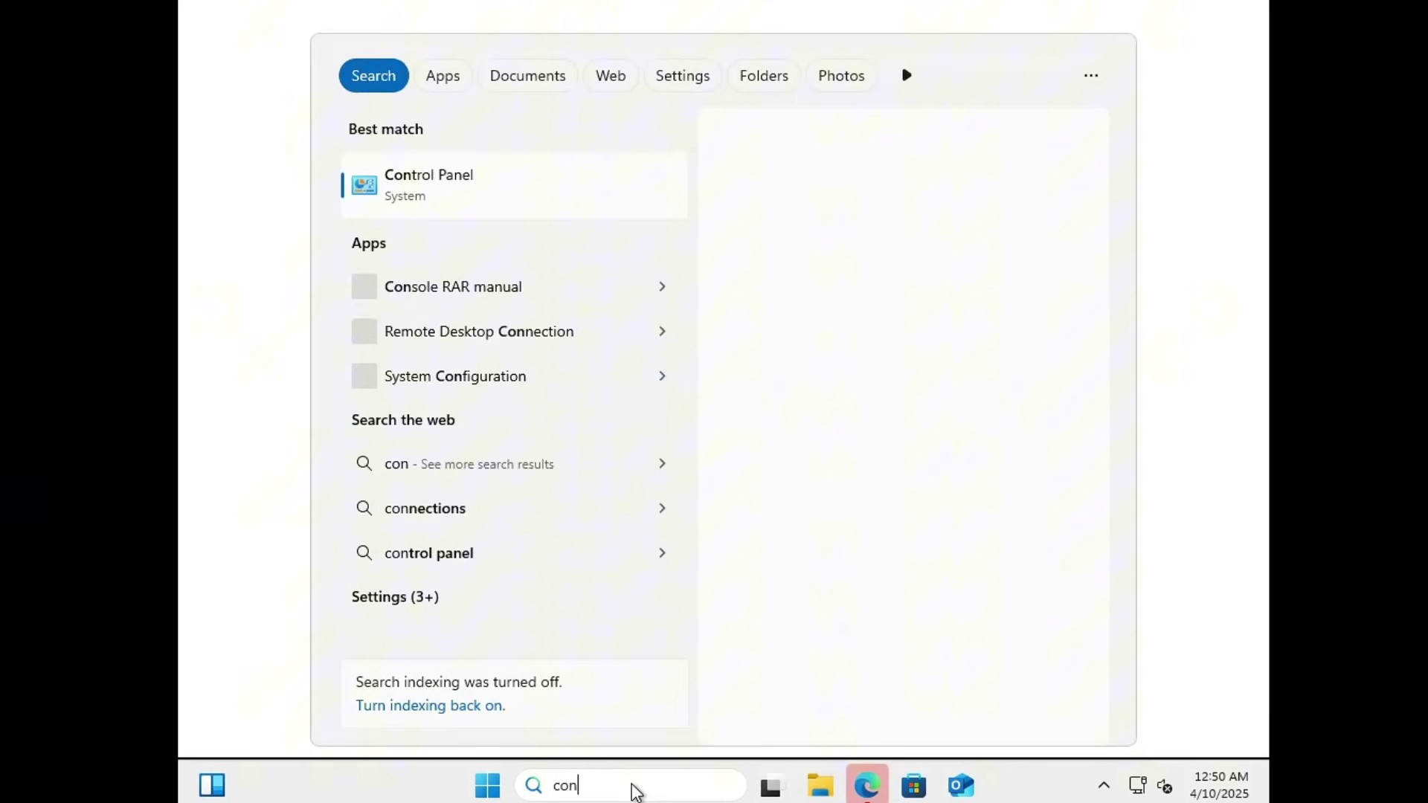
pyautogui.write('tr')
pyautogui.press('Return')
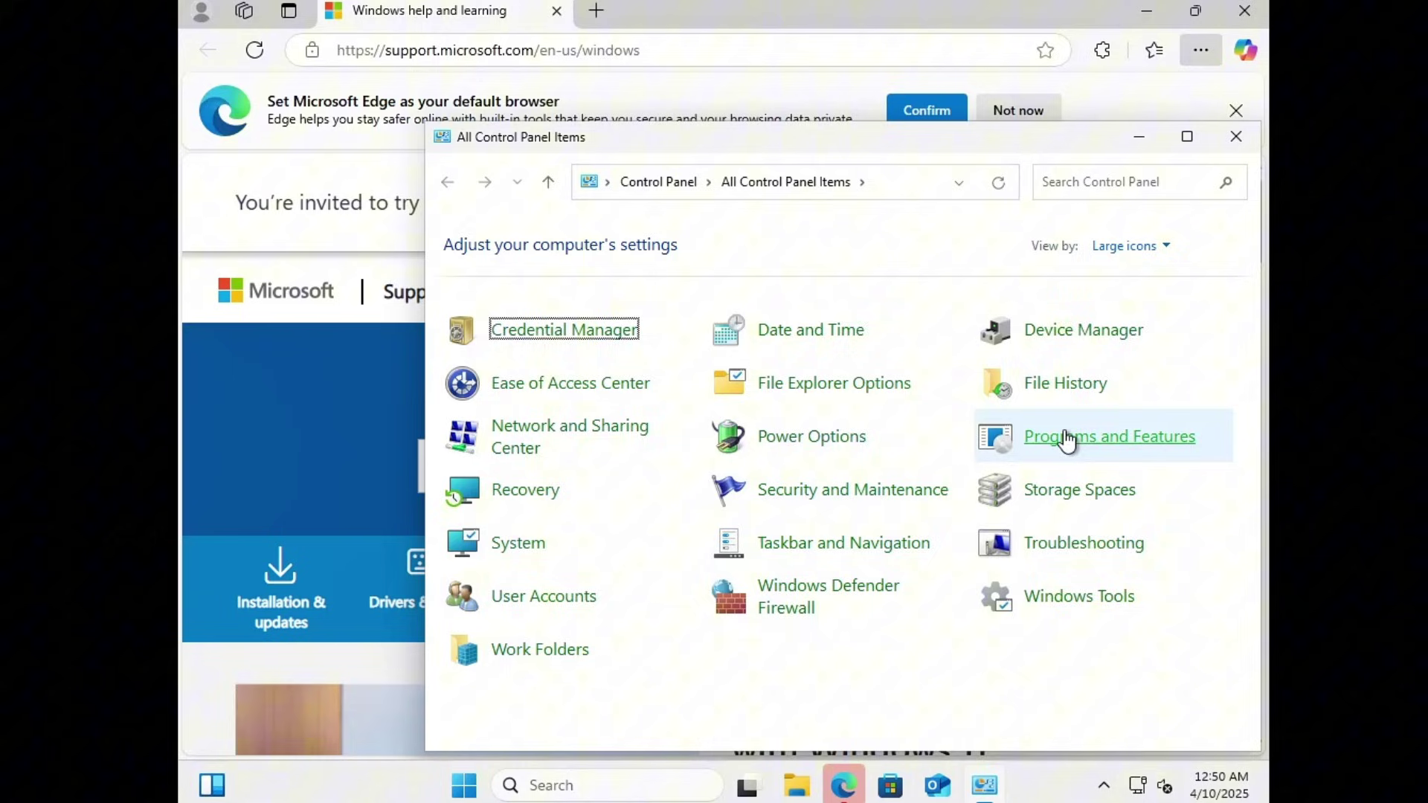
pyautogui.click(1072, 439)
pyautogui.click(1187, 136)
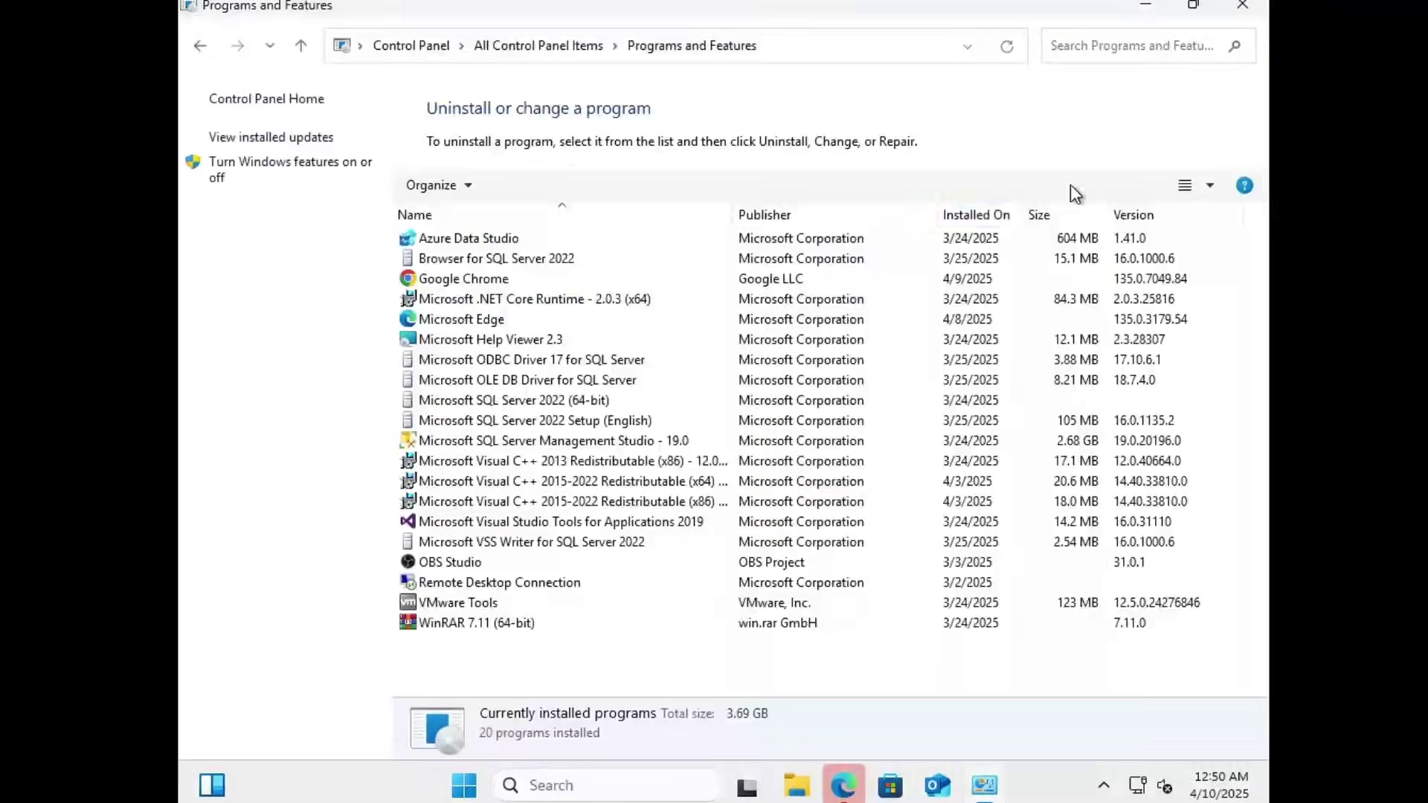
pyautogui.click(292, 139)
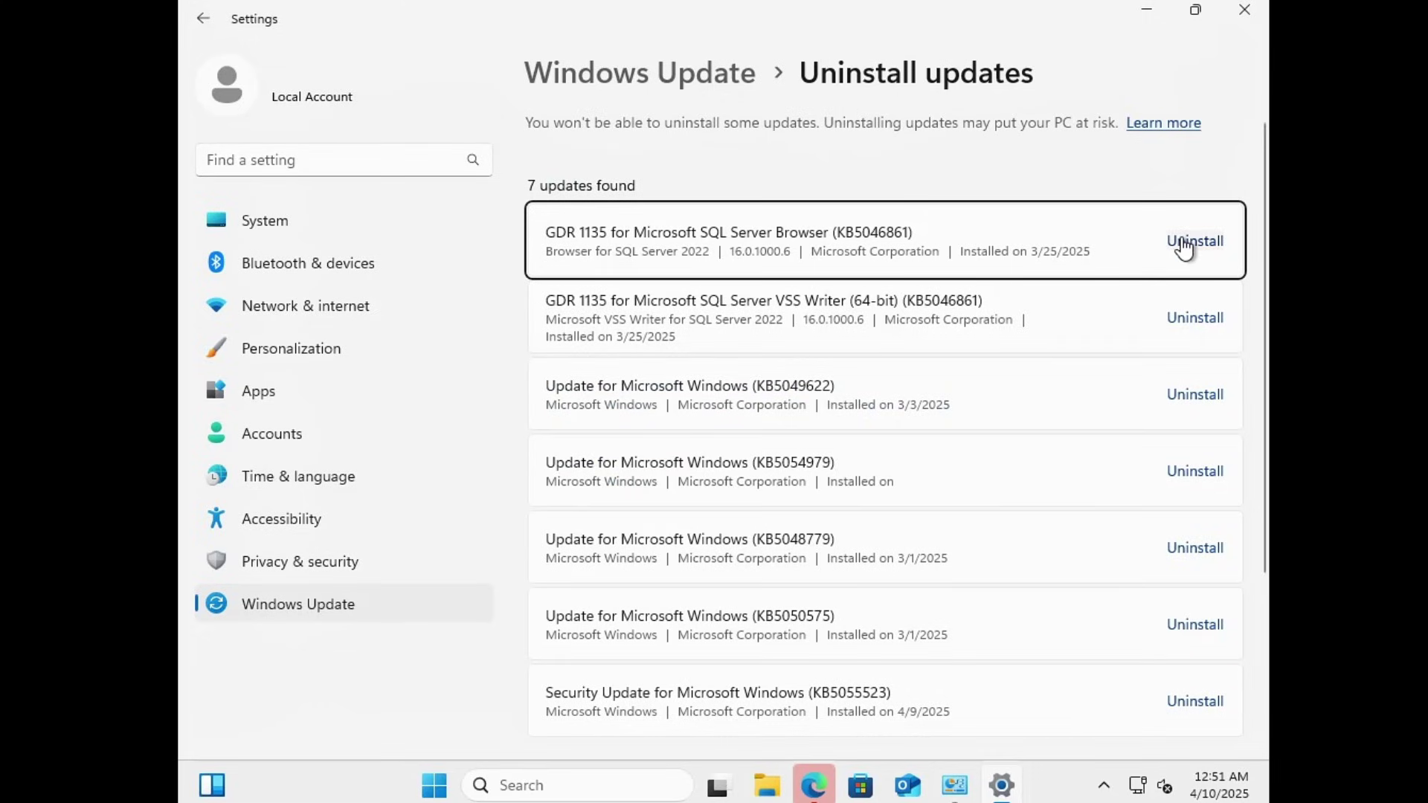
pyautogui.click(1255, 18)
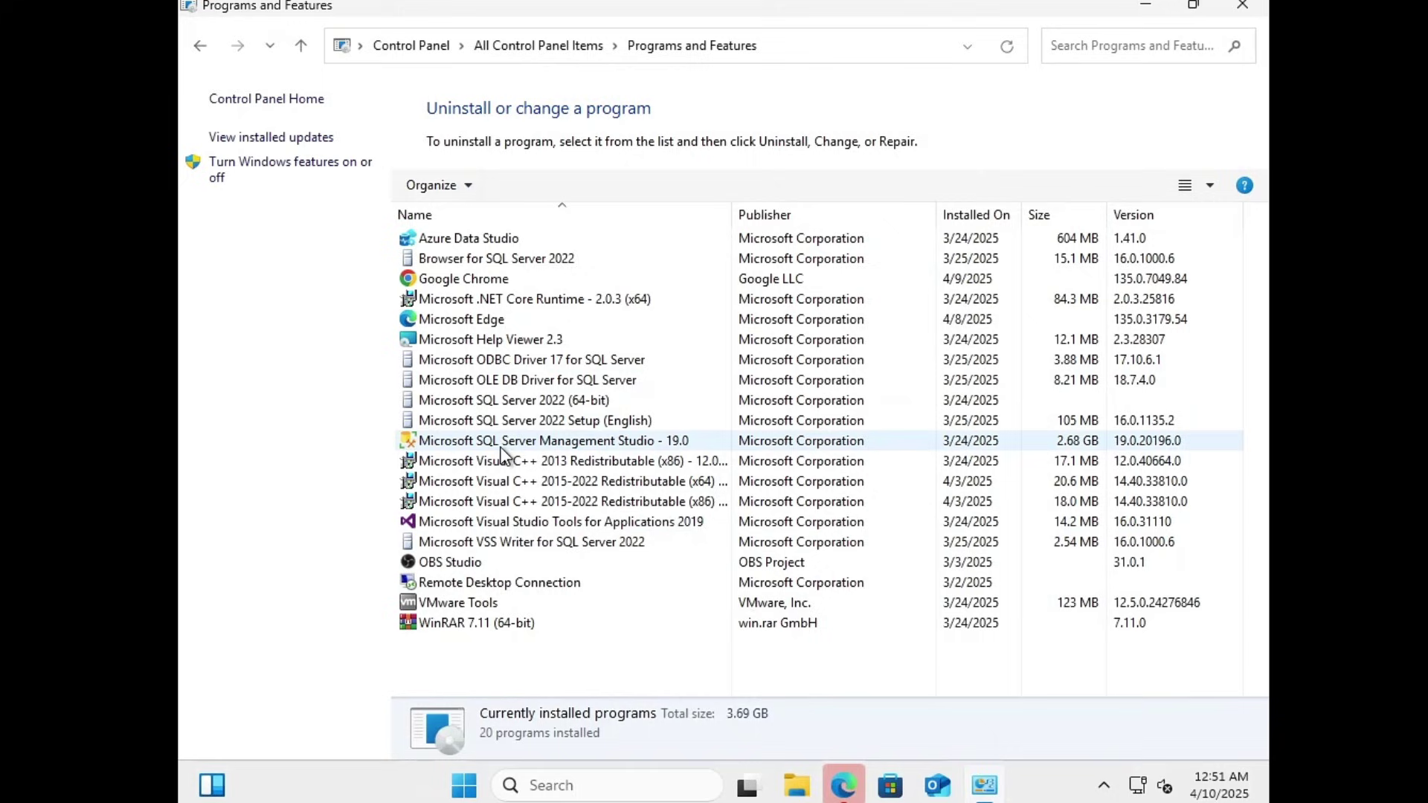
pyautogui.click(447, 239)
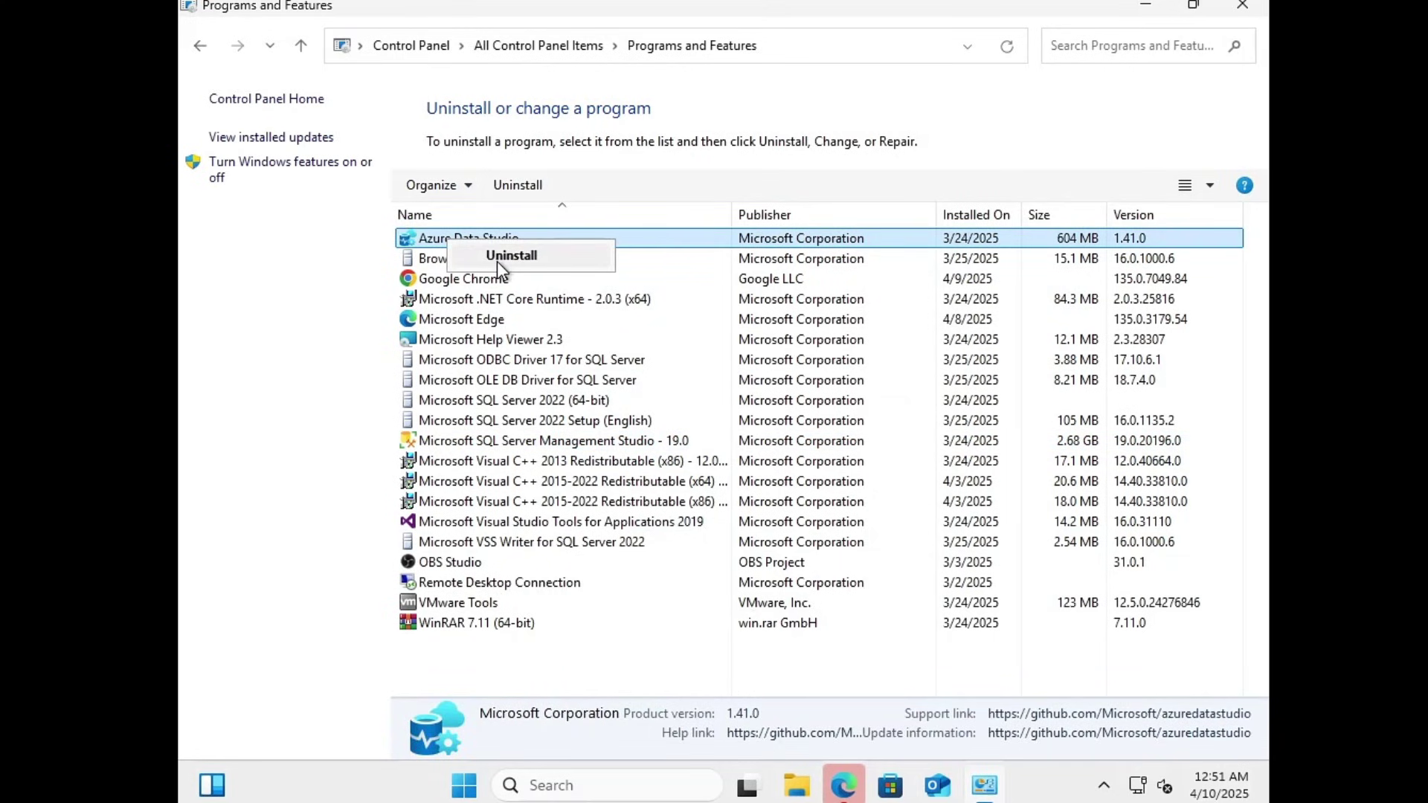
pyautogui.click(1243, 7)
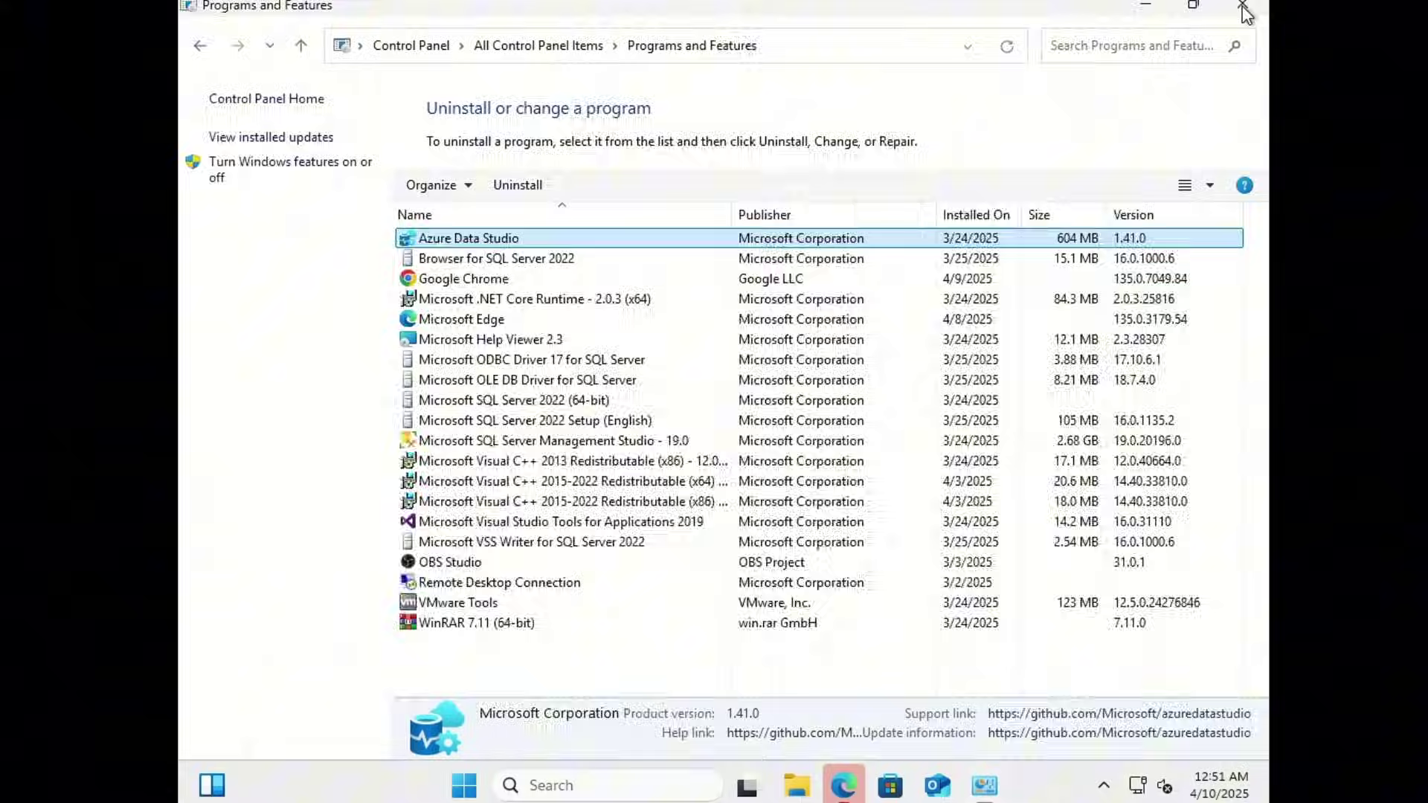
pyautogui.click(1244, 7)
pyautogui.click(1244, 10)
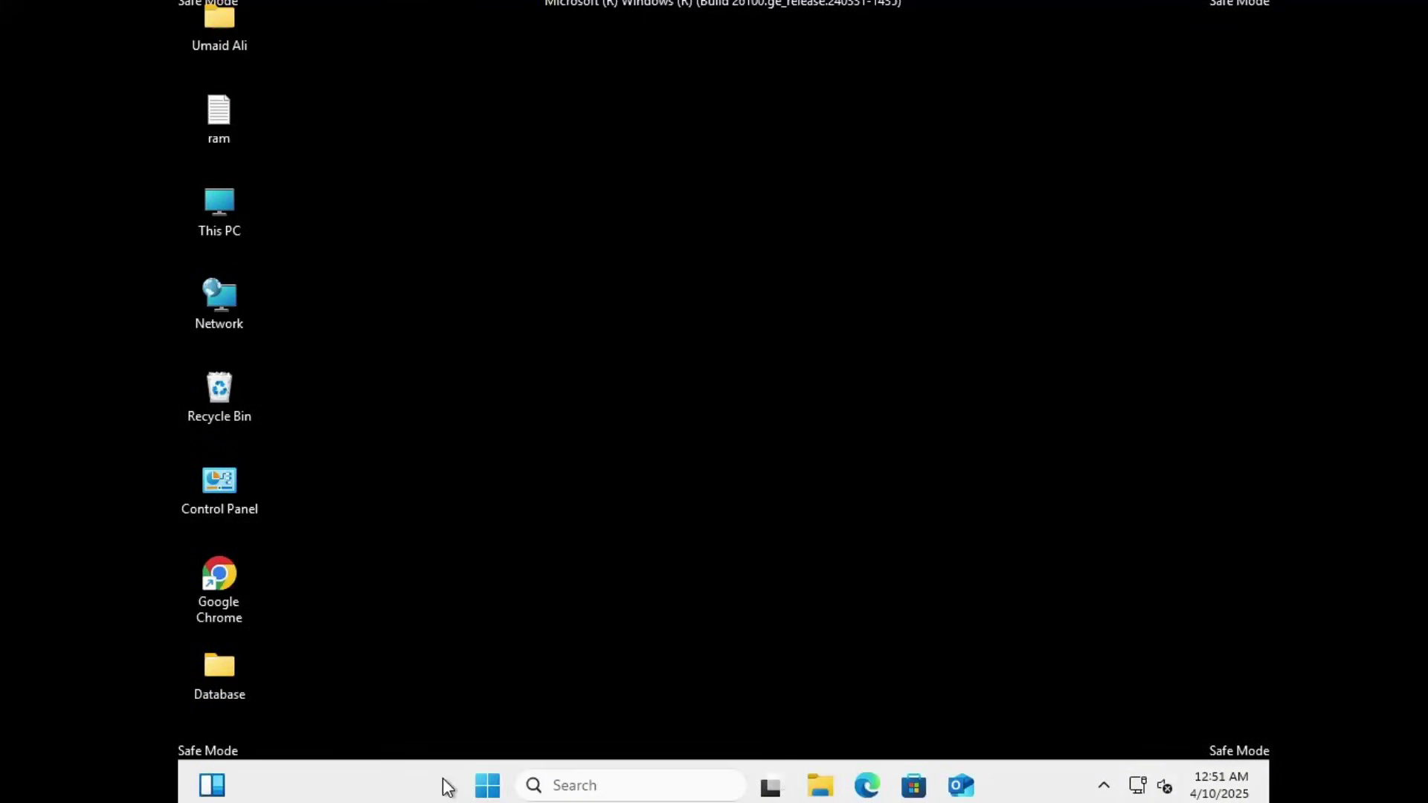
# Restart from Safe Mode via Start > Power, then reach Troubleshoot > Advanced options
pyautogui.click(489, 790)
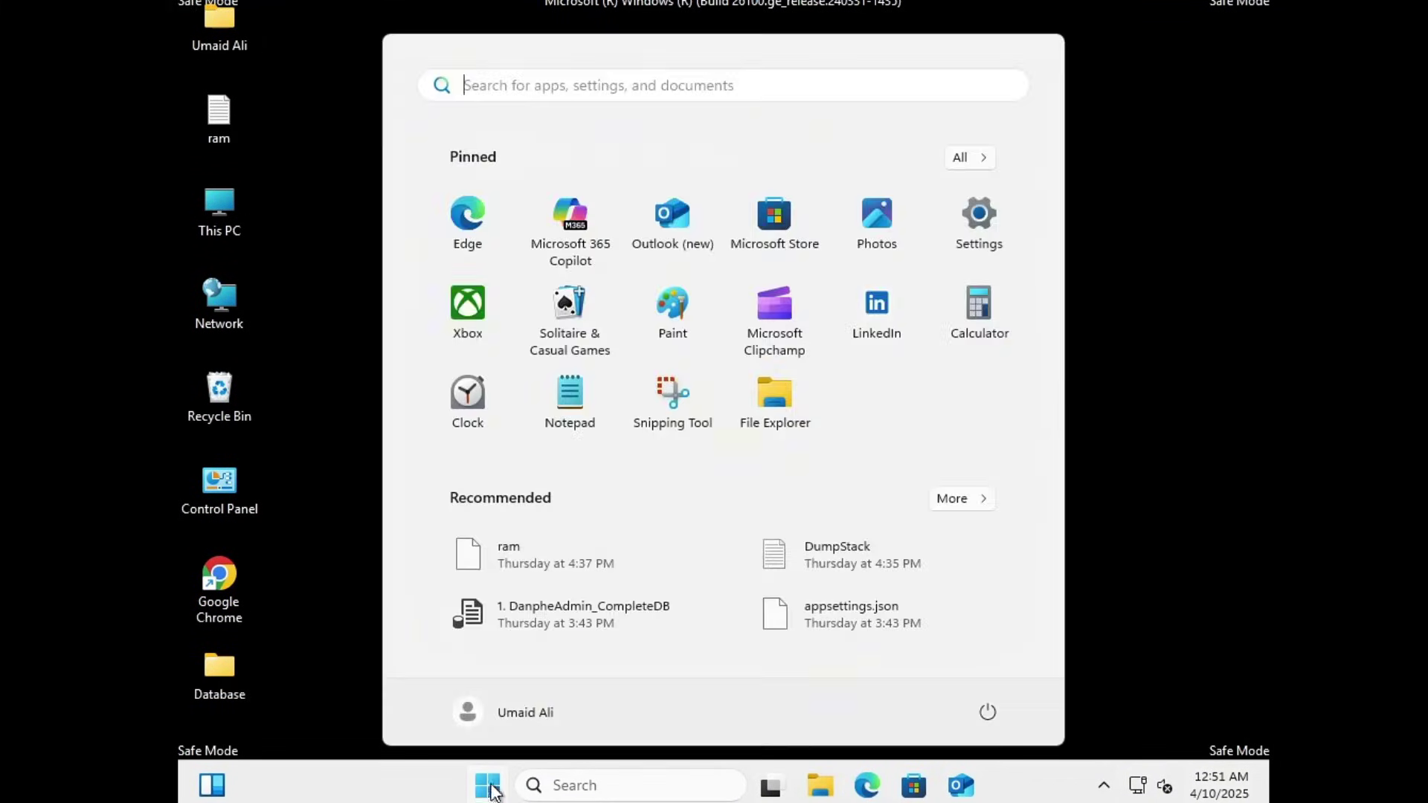
pyautogui.click(997, 719)
pyautogui.click(1019, 670)
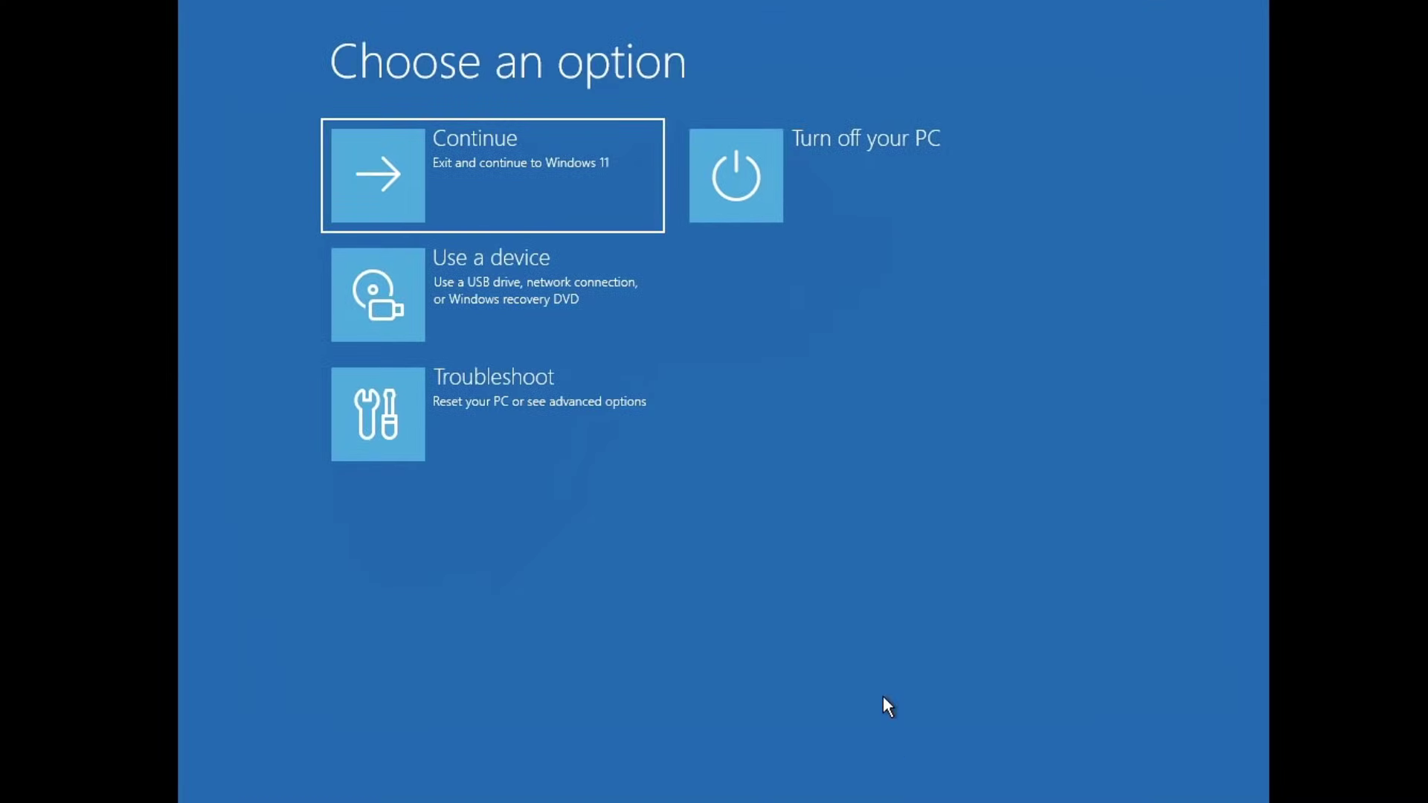
pyautogui.click(544, 447)
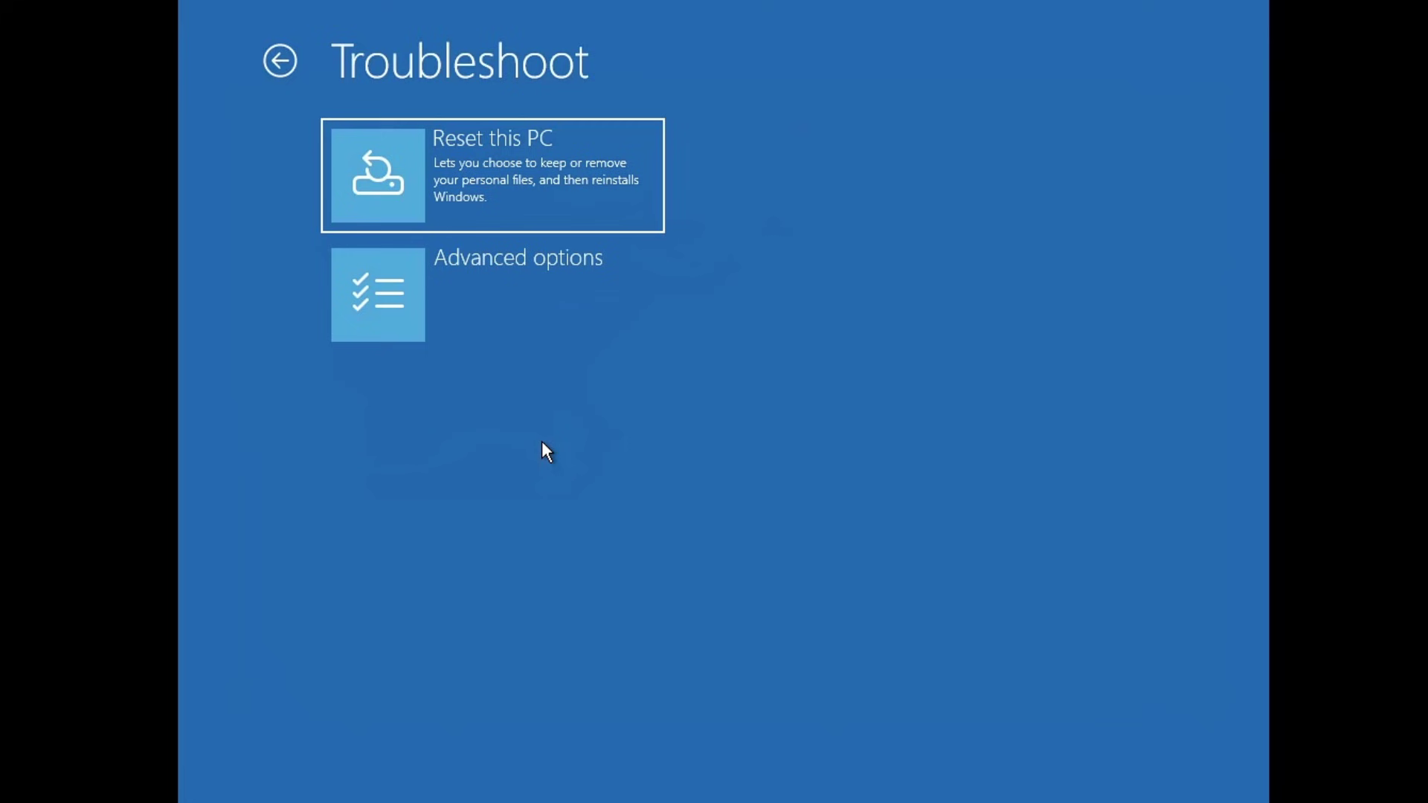
pyautogui.click(512, 296)
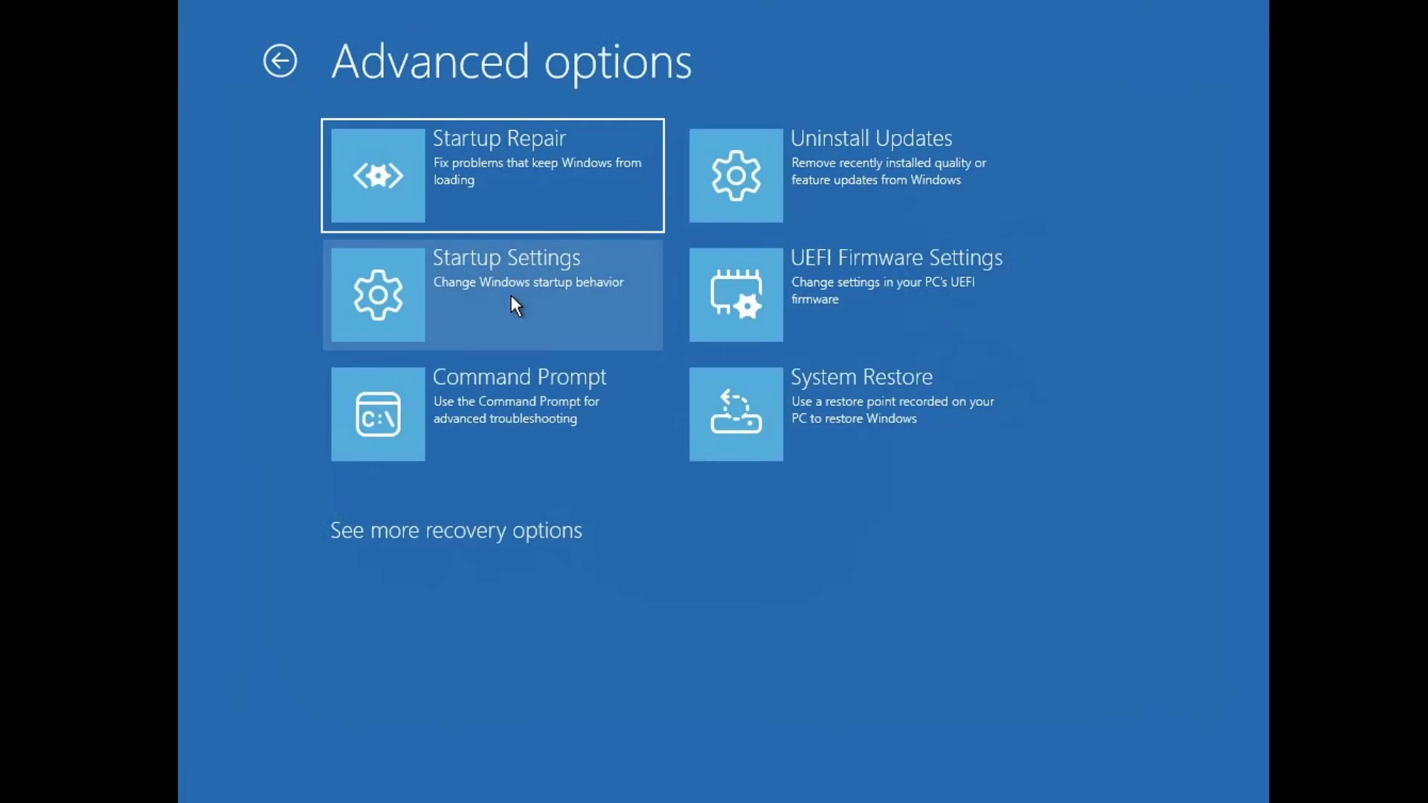
# Launch System Restore from the Advanced options screen
pyautogui.click(780, 397)
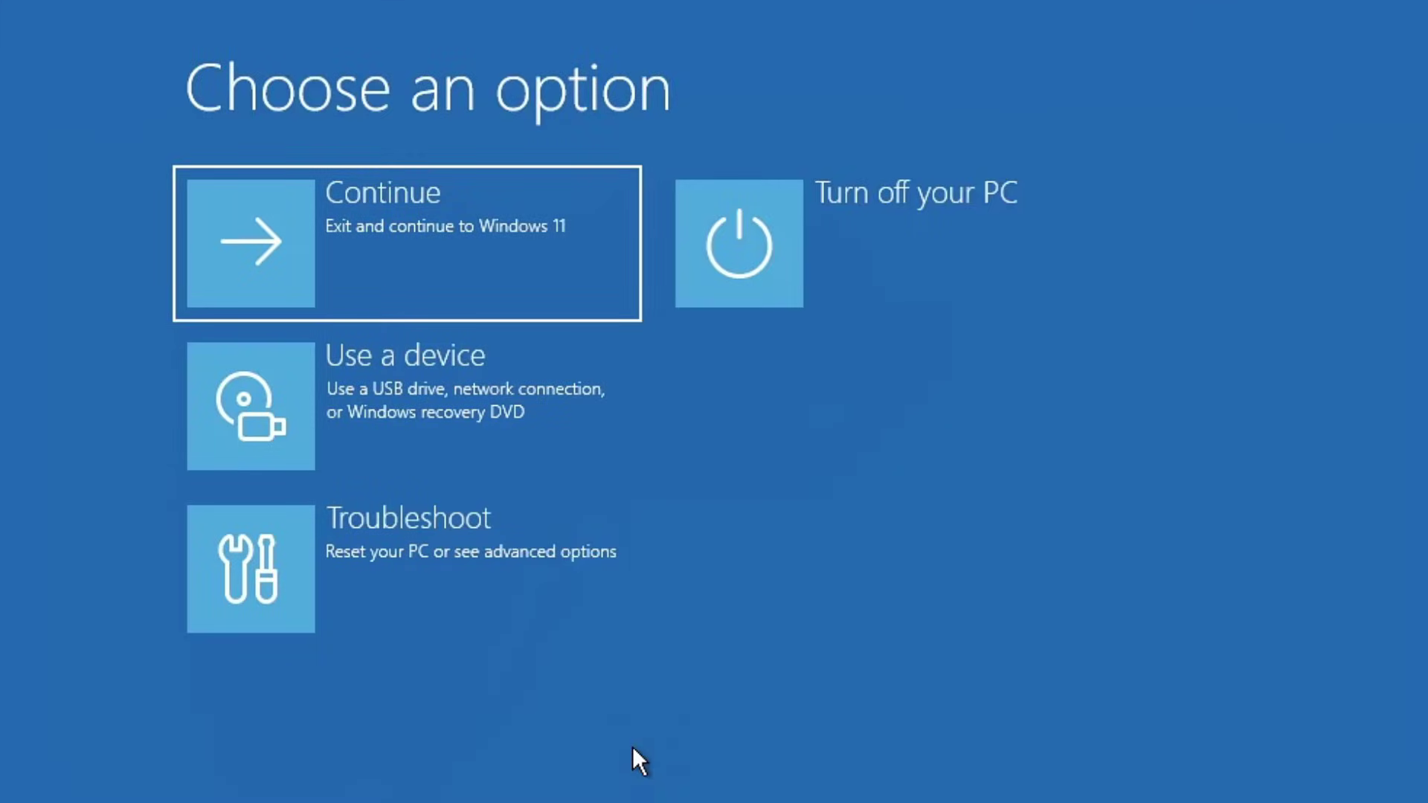
# Go to Troubleshoot and select Reset this PC
pyautogui.click(483, 563)
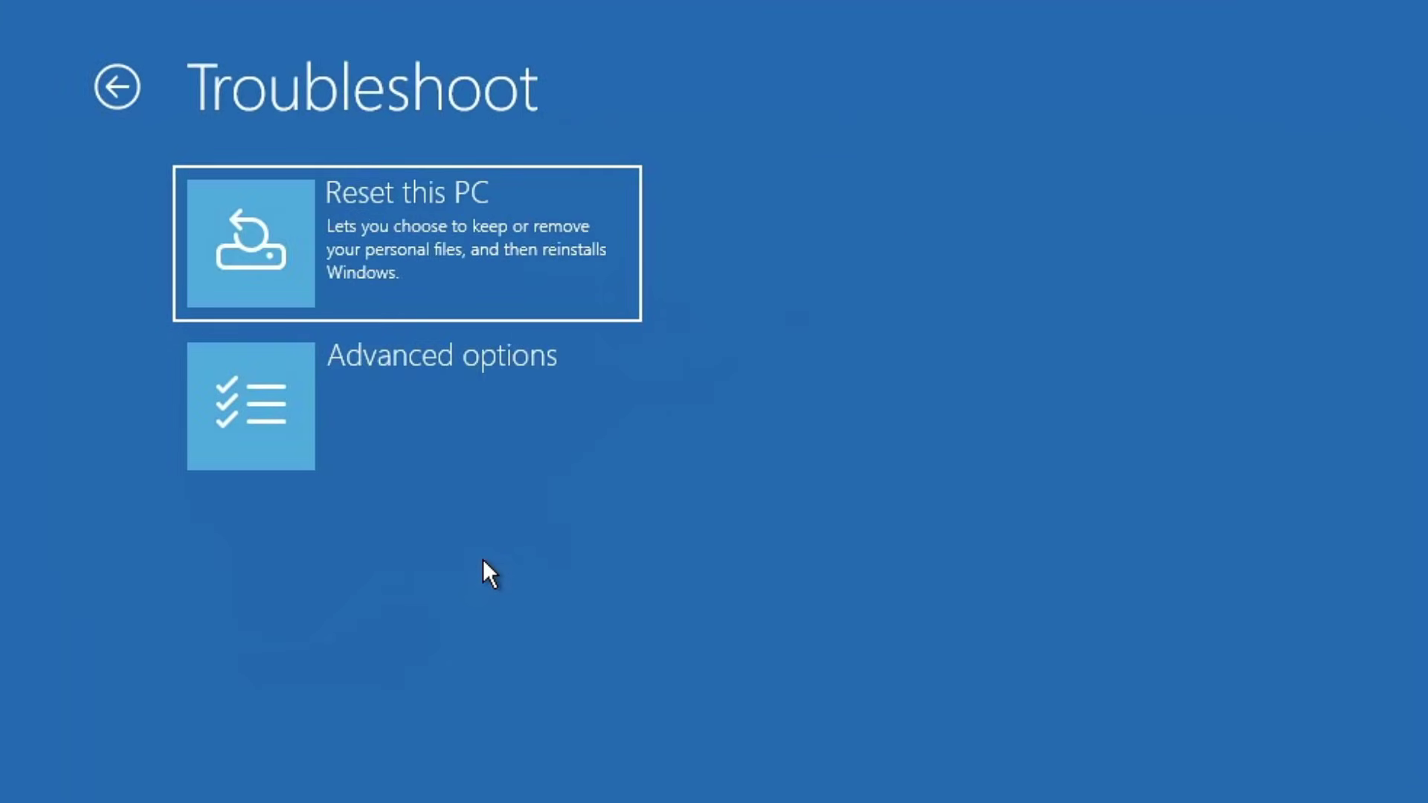
pyautogui.click(433, 226)
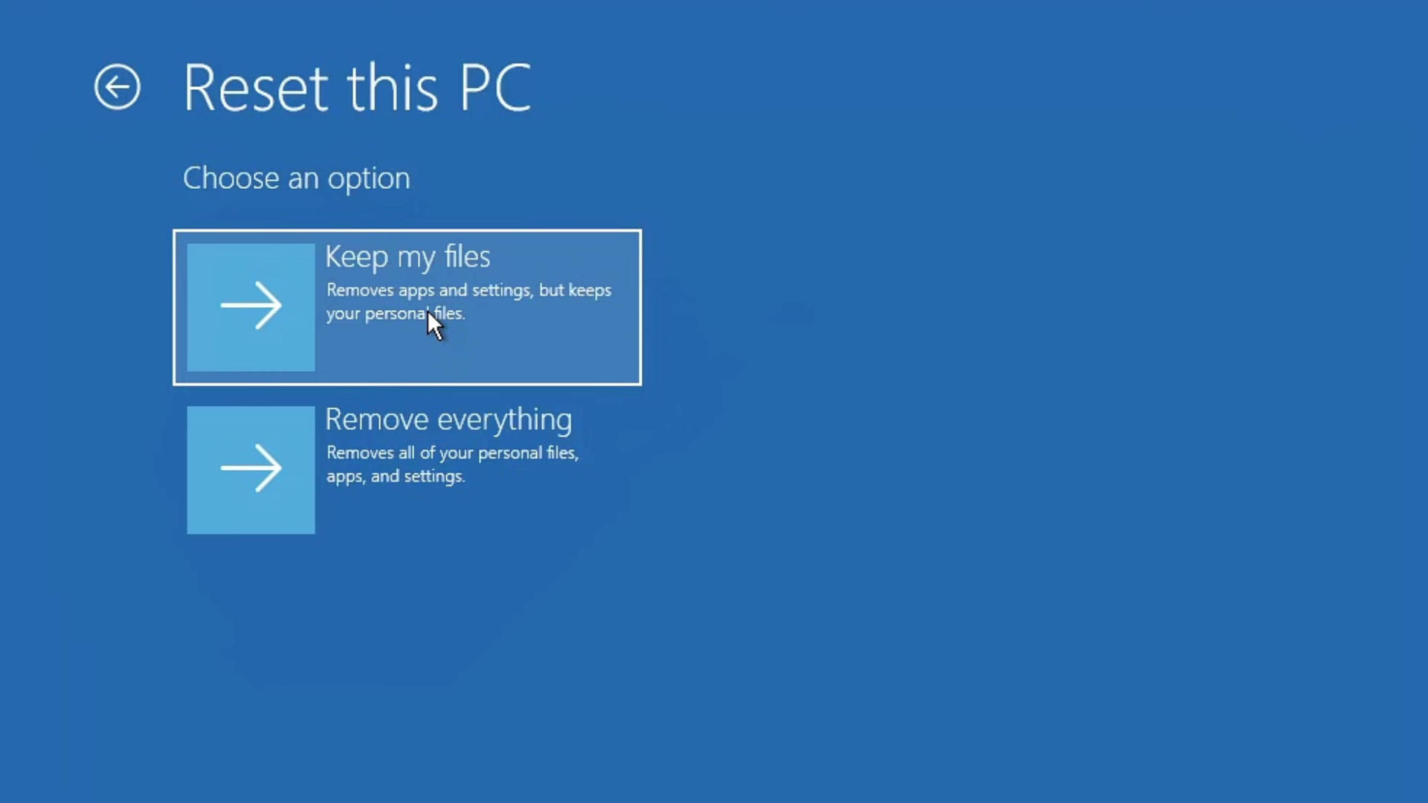
# Choose Keep my files on Reset this PC to keep personal files during the reset
pyautogui.click(434, 324)
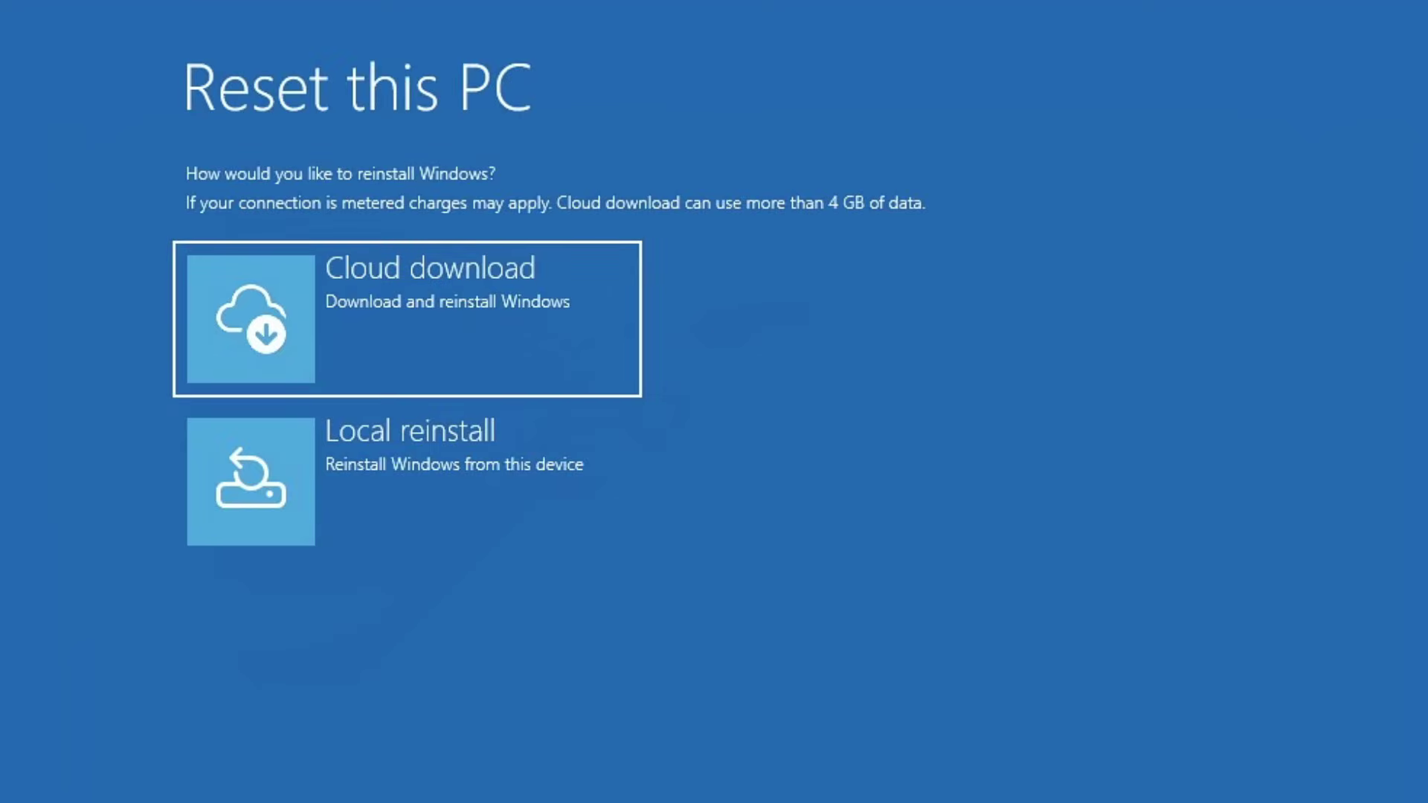